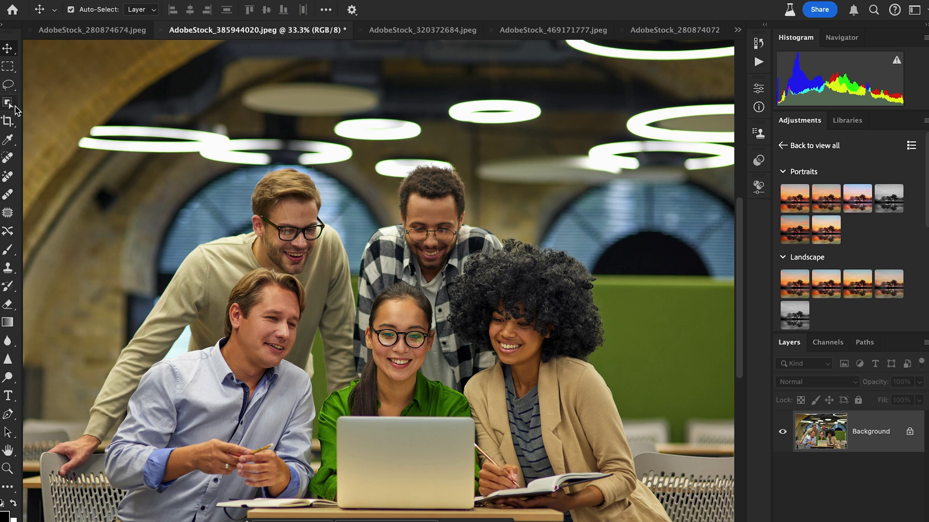
Switch to the Object Selection Tool from the selection tool group.
right_click(77, 236)
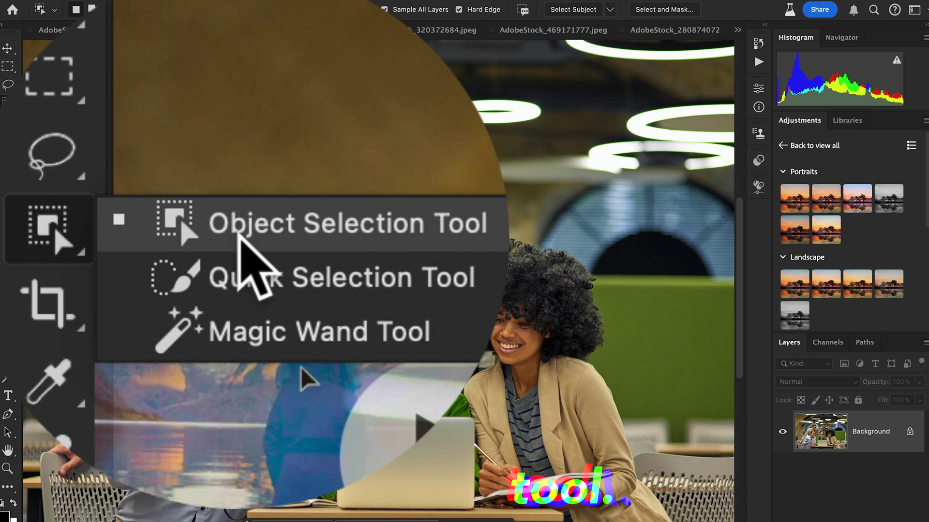
click(238, 230)
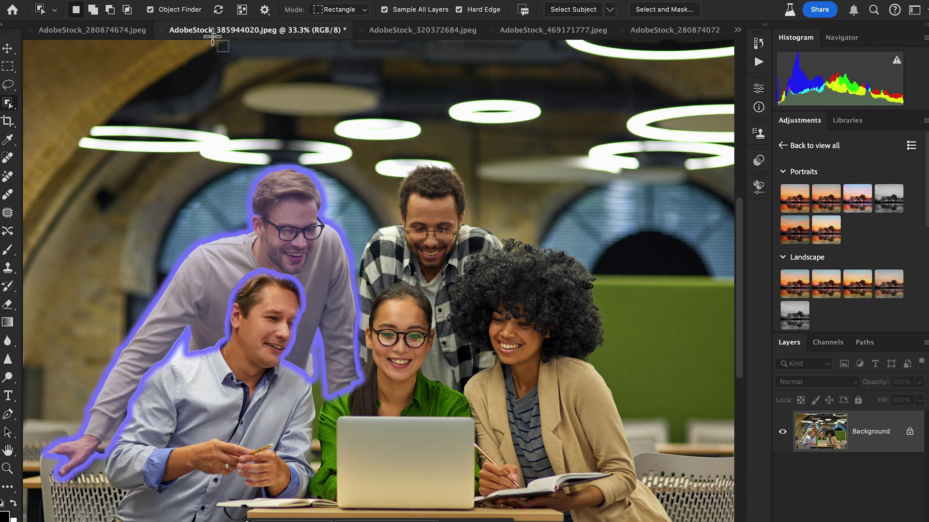
Keep the Object Finder overlay Indigo, lower its opacity, and select the man in the plaid shirt.
click(270, 13)
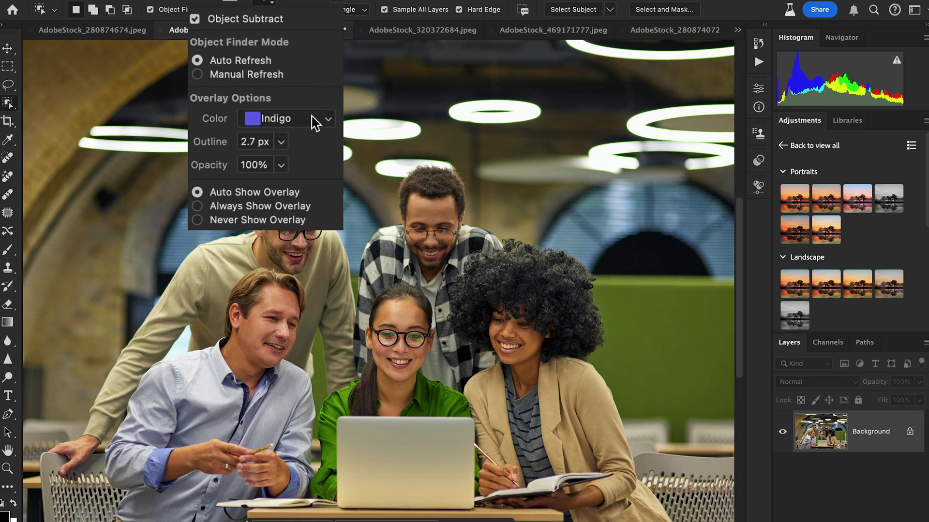
click(311, 116)
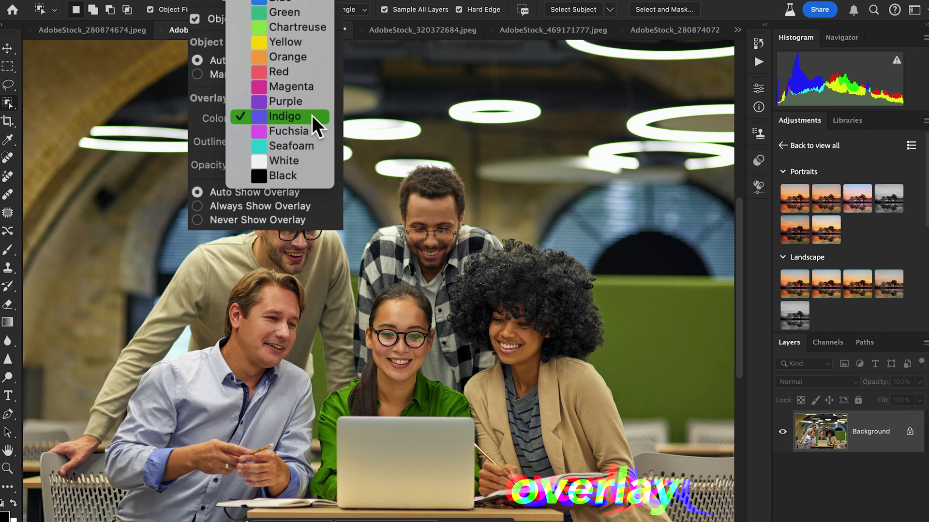
click(311, 115)
click(294, 122)
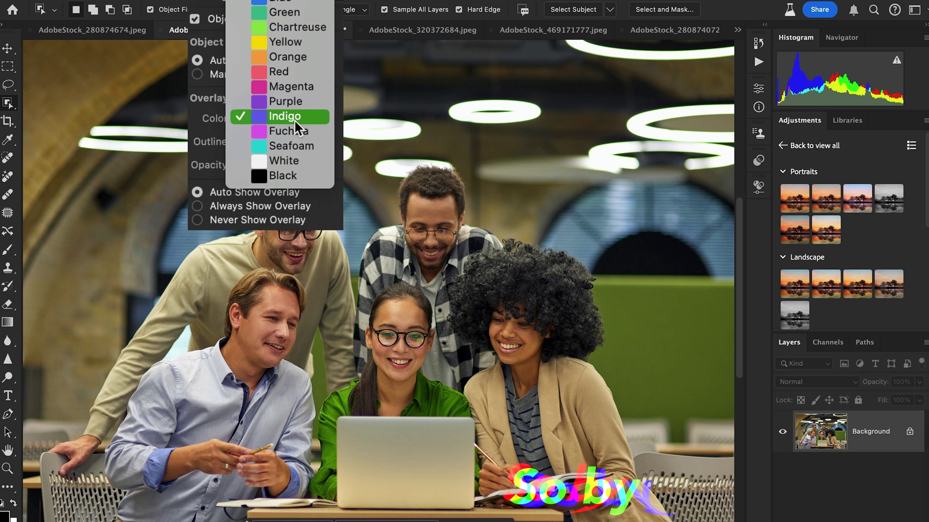
click(203, 112)
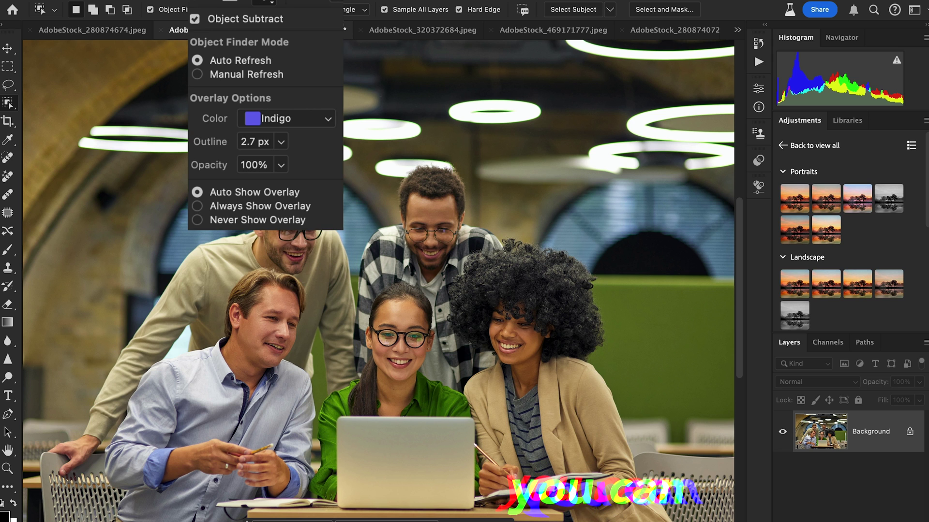
drag(281, 165, 243, 165)
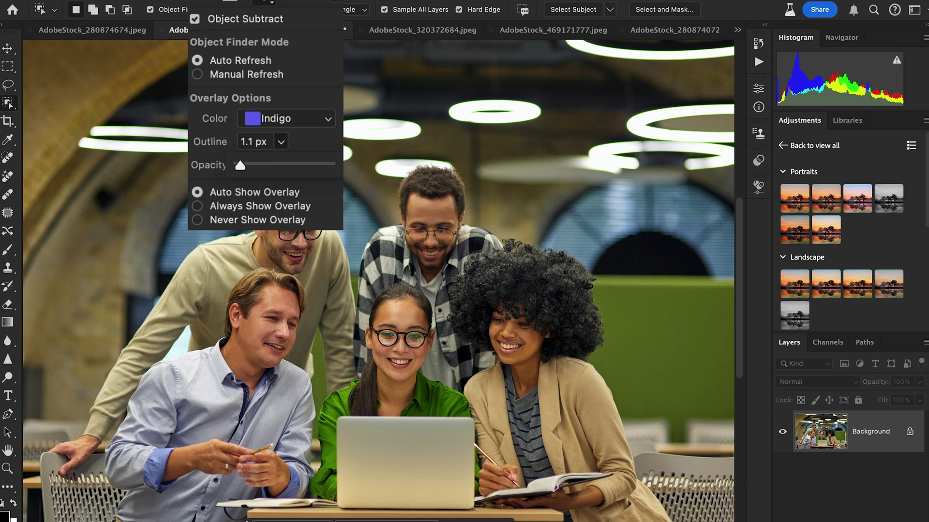
click(418, 225)
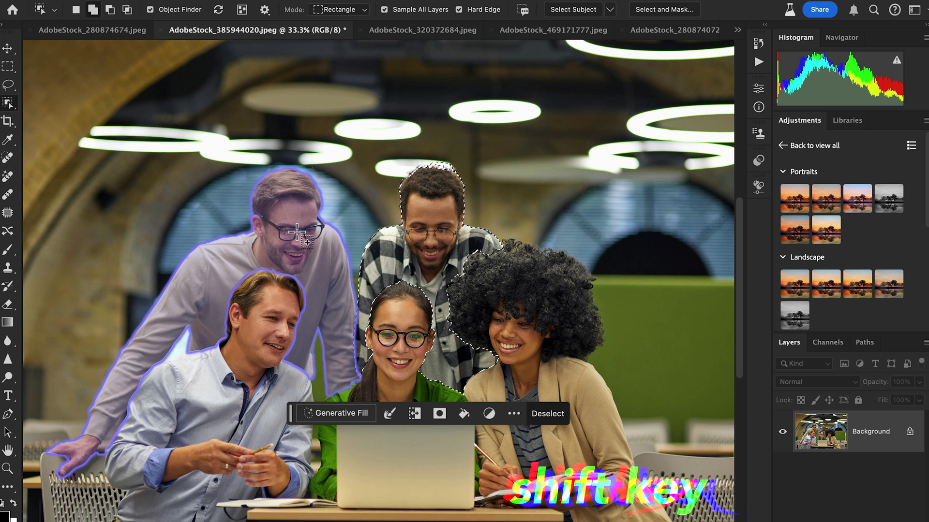
Add the man with glasses to the selection and Generative Fill both men with an empty prompt.
shift+click(297, 232)
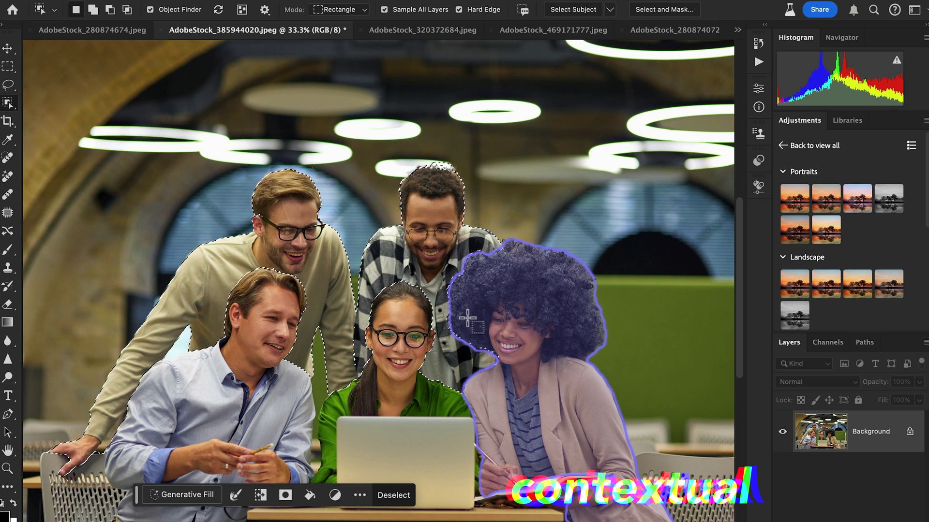
click(186, 499)
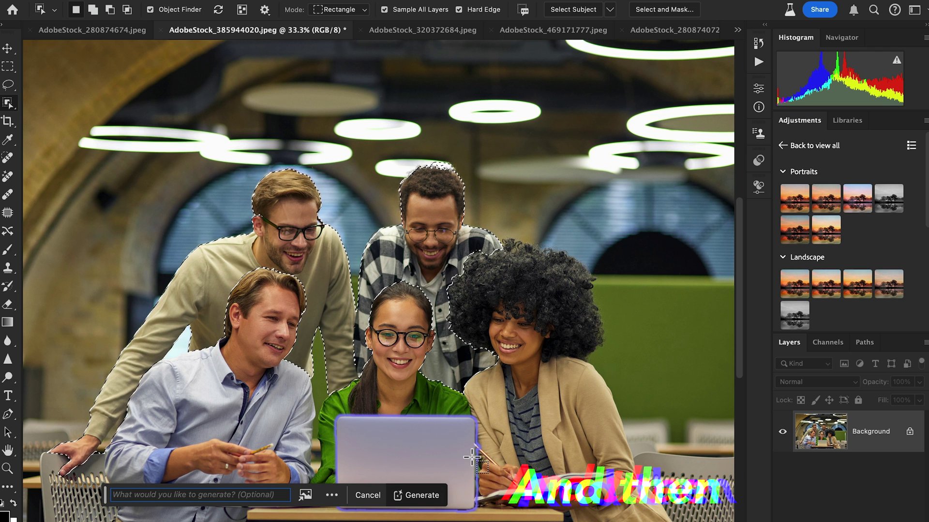
click(431, 502)
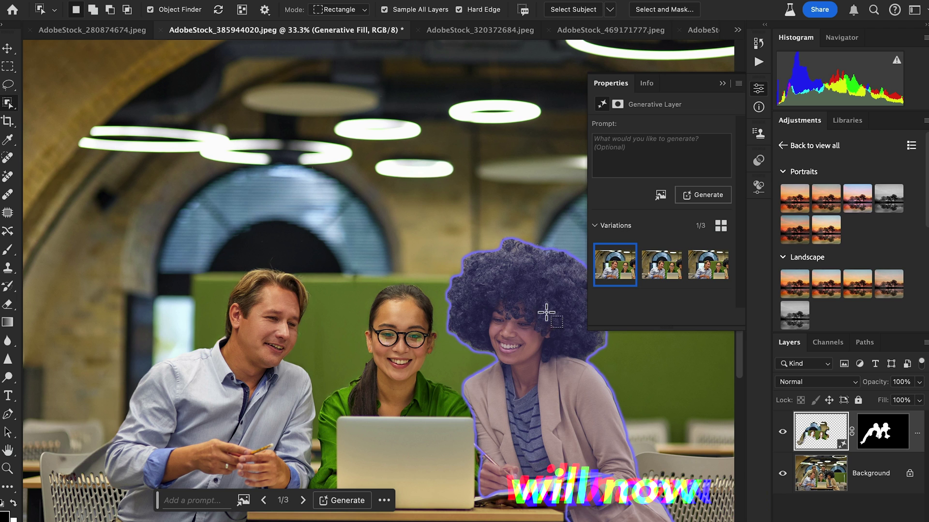
Compare the generated variations, keep variation 3, and switch to the AdobeStock_280874674.jpeg photo.
scroll(545, 308, right, 1)
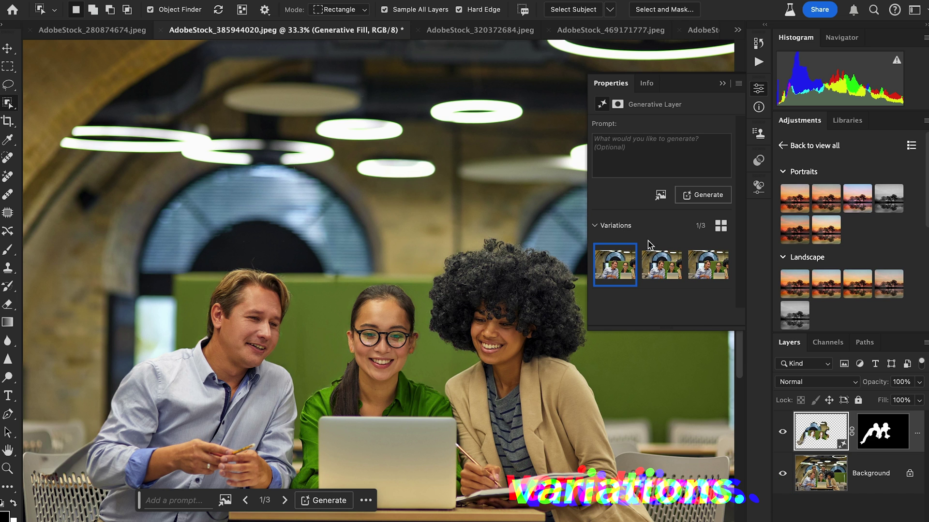
click(663, 276)
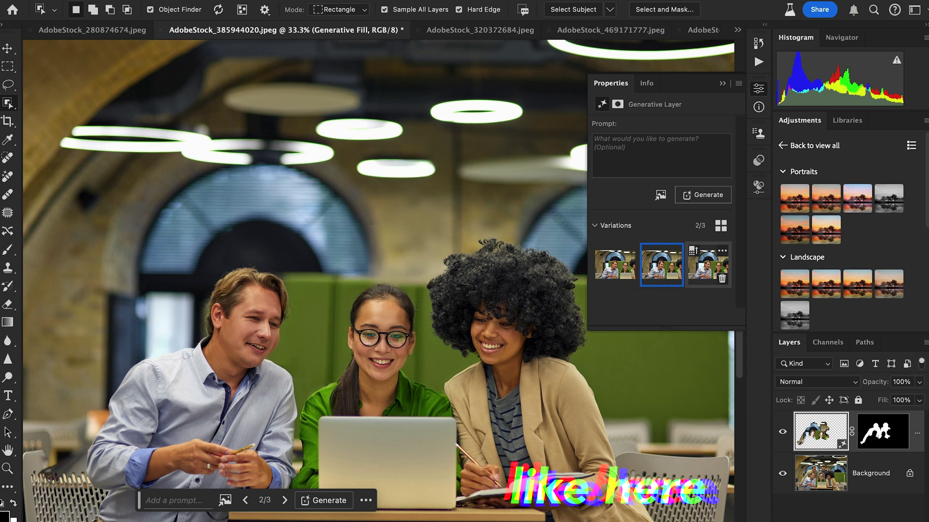
click(705, 271)
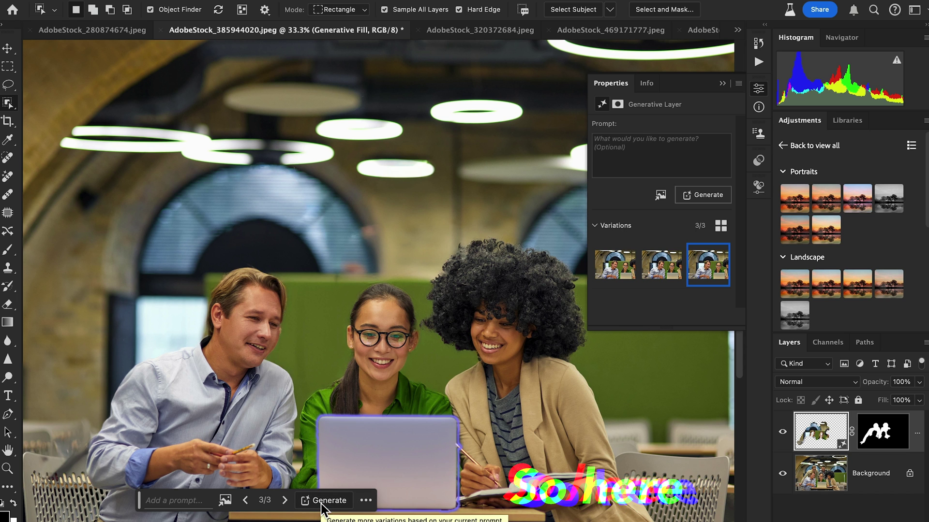
click(610, 271)
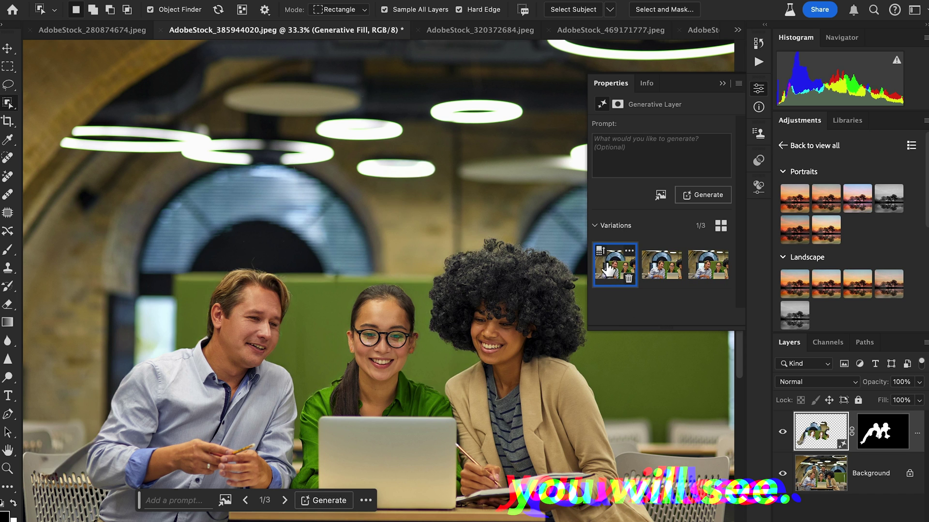
click(659, 268)
click(698, 269)
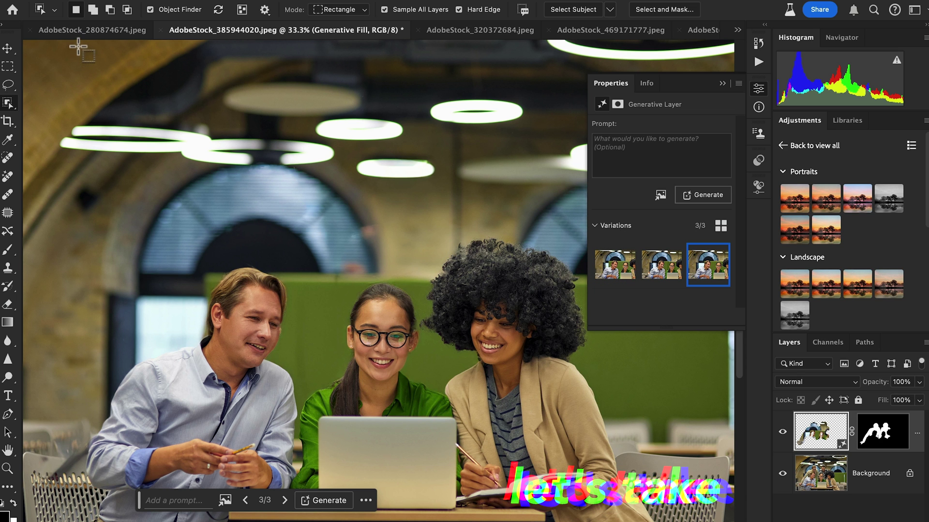
click(77, 31)
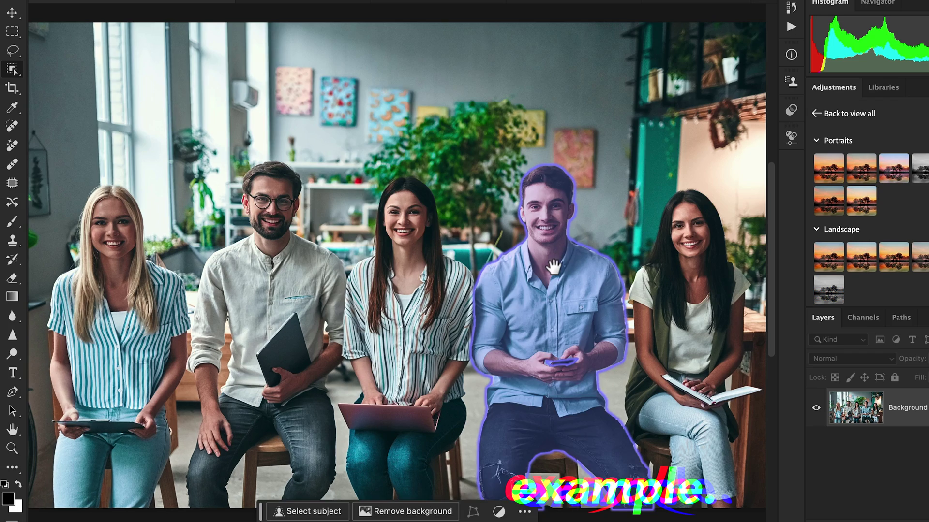
Generative Fill the two selected end women with an empty prompt.
scroll(552, 266, down, 1)
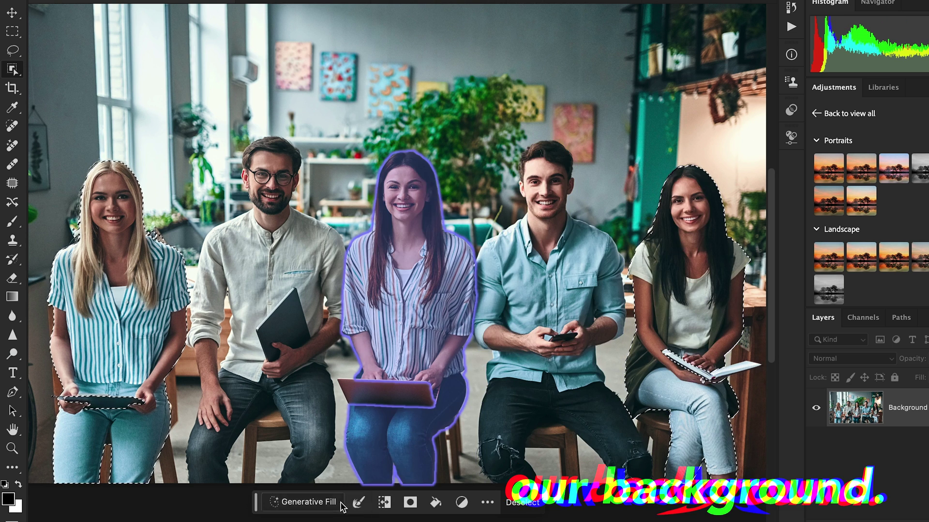
click(325, 503)
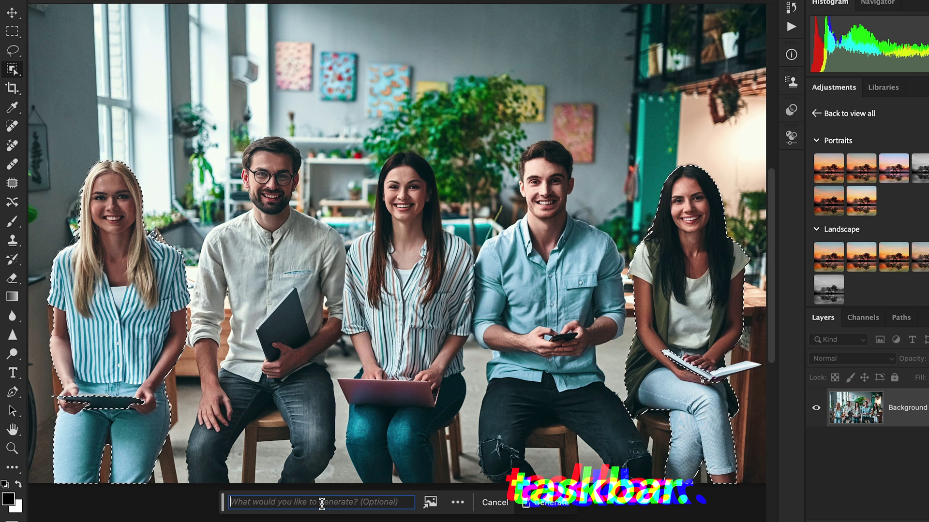
click(556, 505)
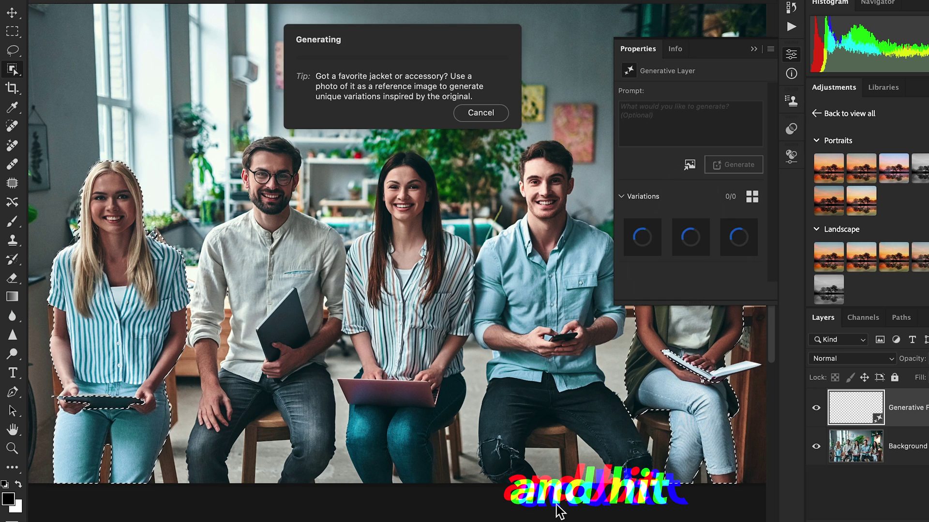
Compare the three fill variations and settle on the first one.
drag(484, 323, 454, 316)
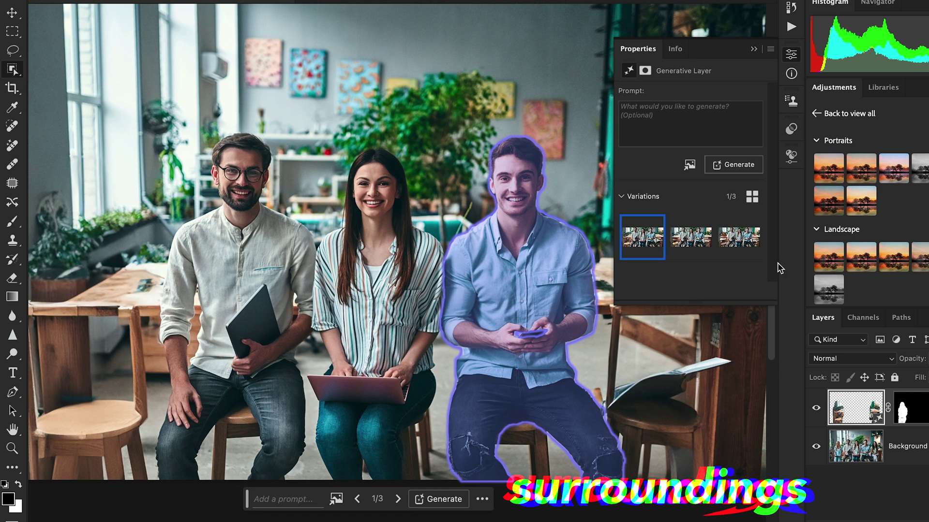
click(701, 242)
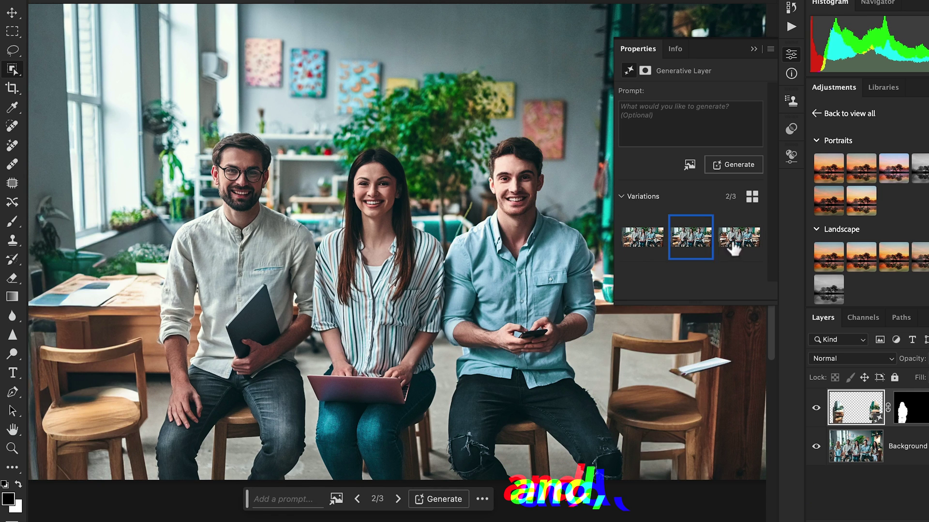
mouse_move(738, 244)
click(738, 239)
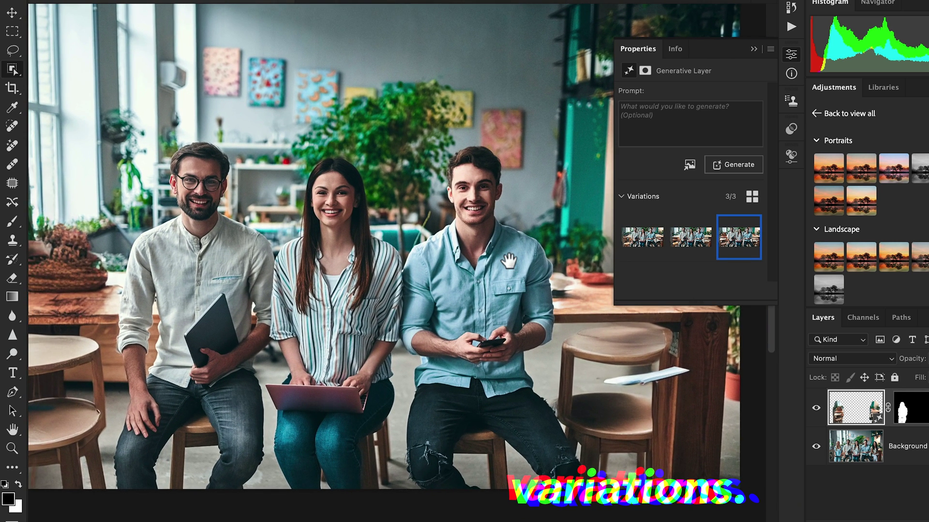
click(791, 54)
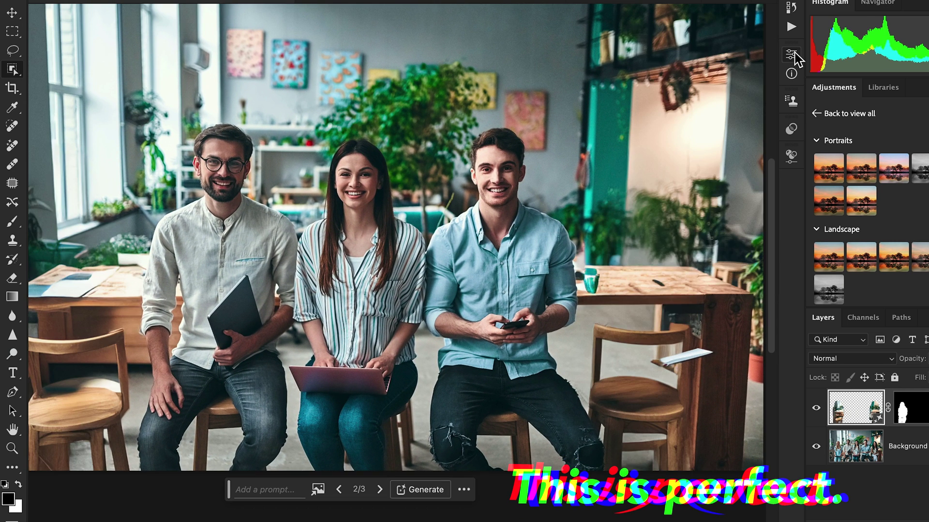
click(791, 55)
click(646, 238)
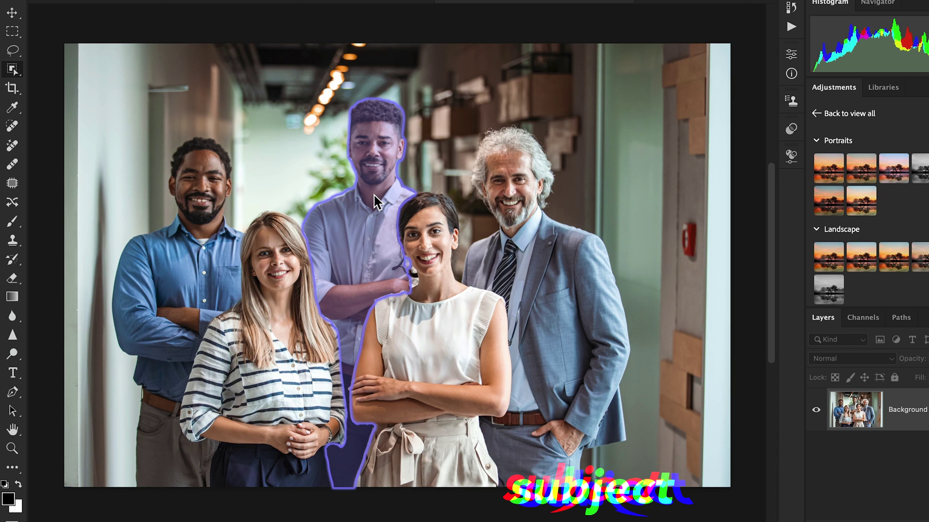
Add the man in blue to the selection and Generative Fill both men away.
shift+click(188, 233)
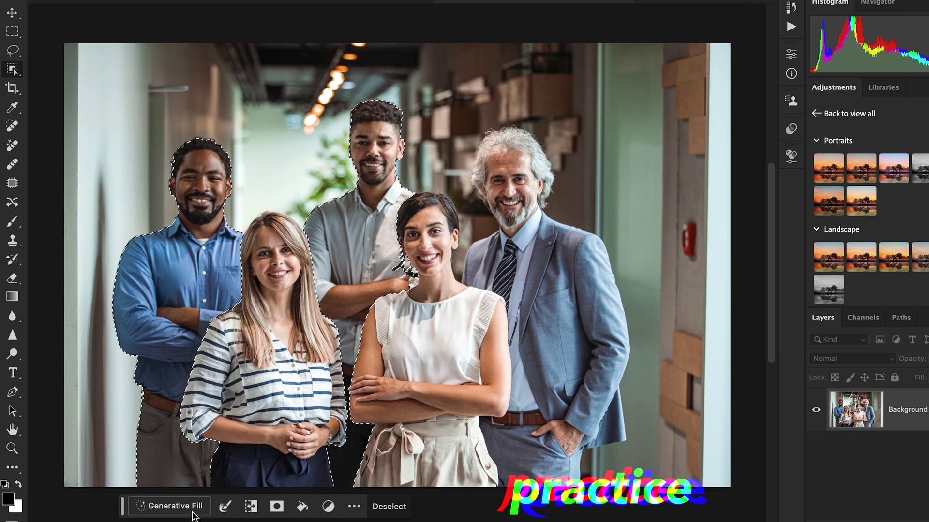
click(191, 508)
click(409, 507)
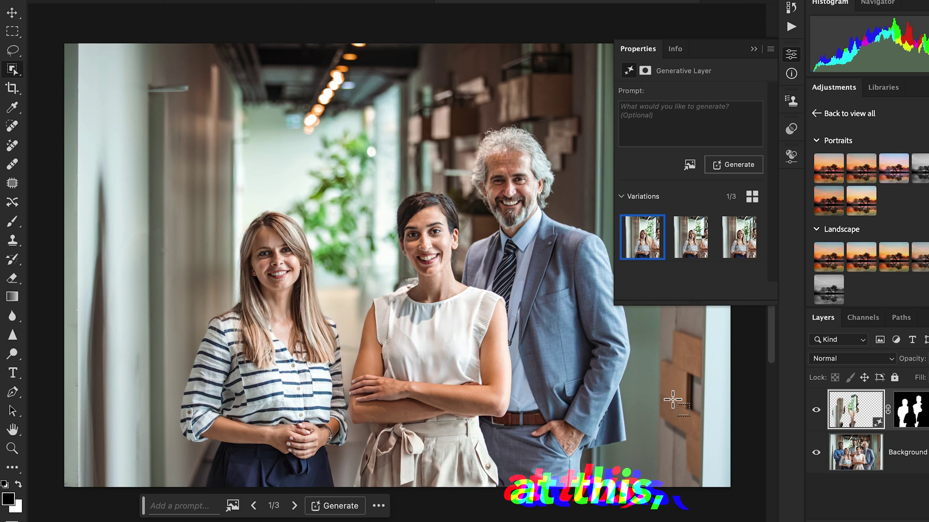
Pick the second fill variation and apply Enhance Detail to it.
click(694, 246)
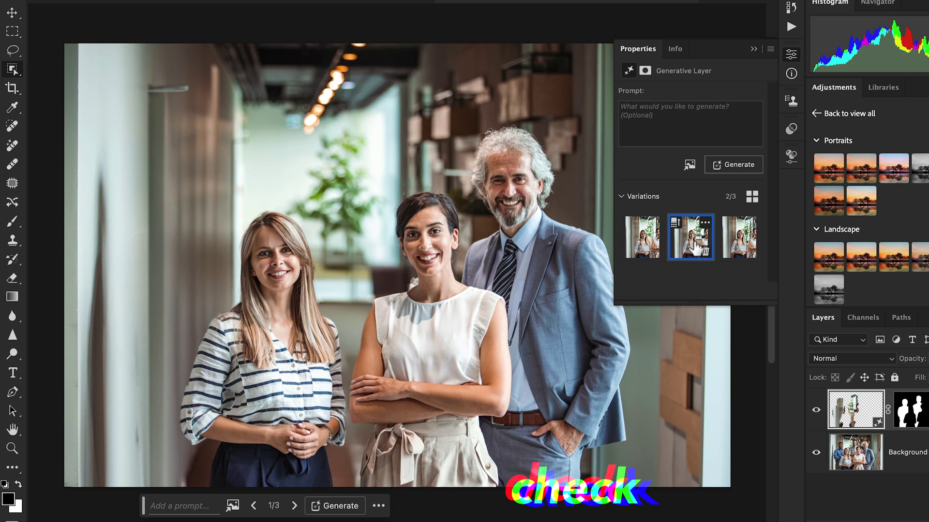
click(735, 246)
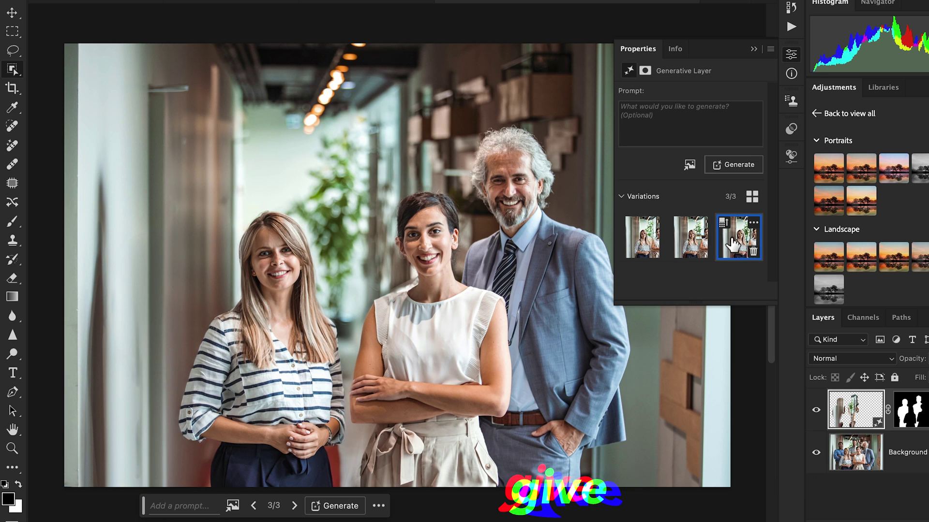
click(682, 234)
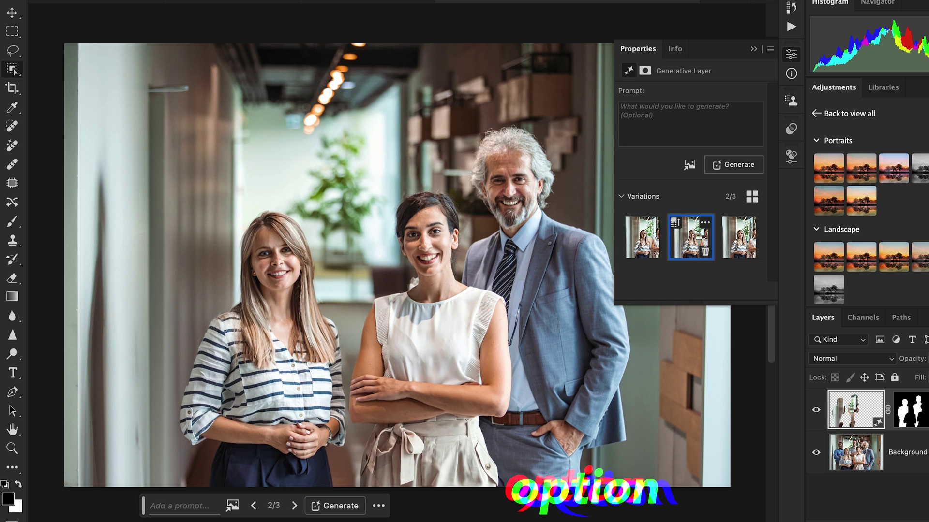
click(675, 223)
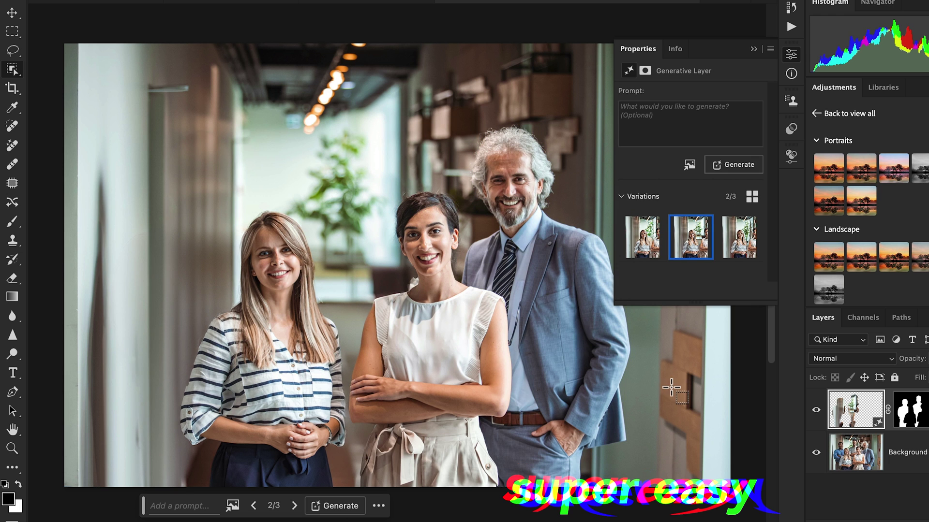
drag(673, 371, 647, 375)
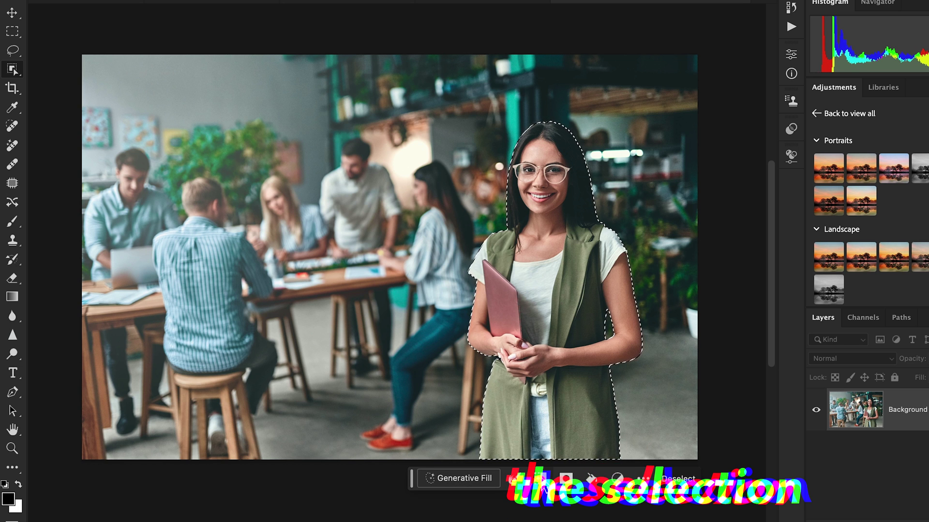
Invert the selection to the background and generate a new background around the woman.
click(566, 479)
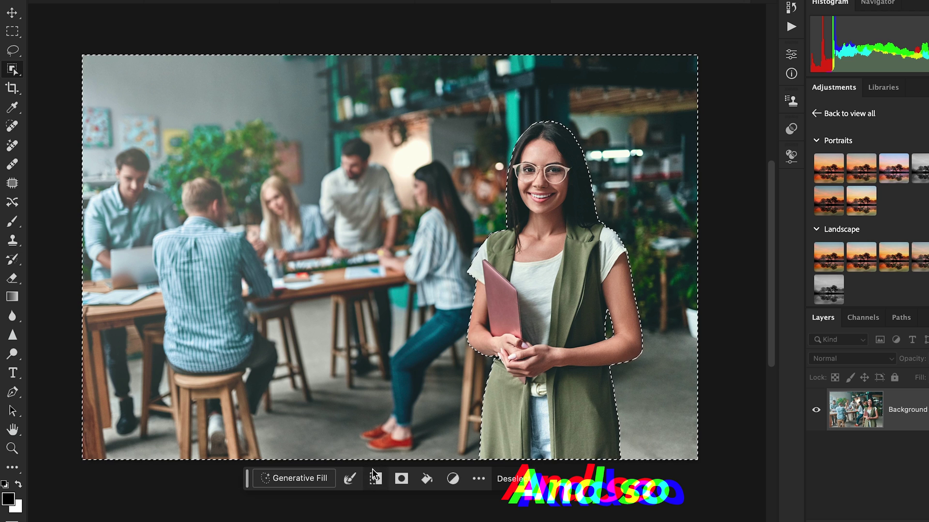
click(285, 478)
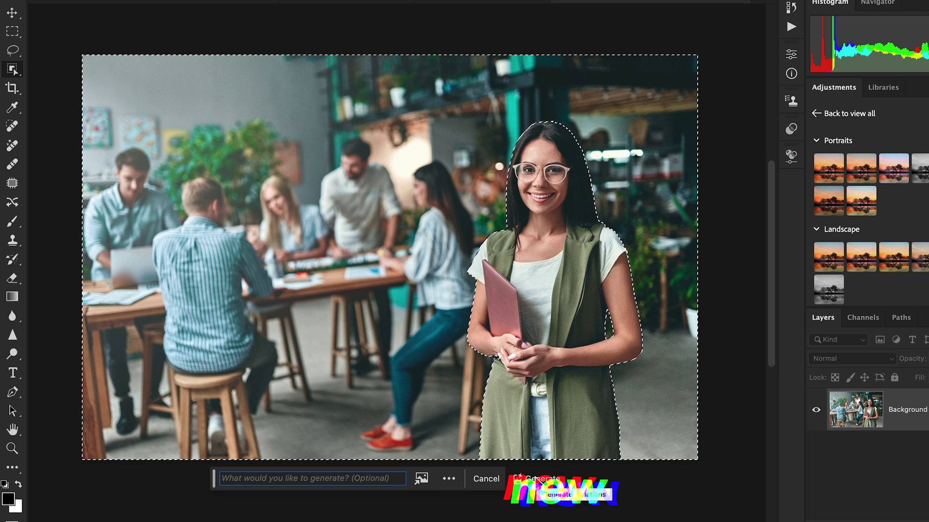
click(537, 479)
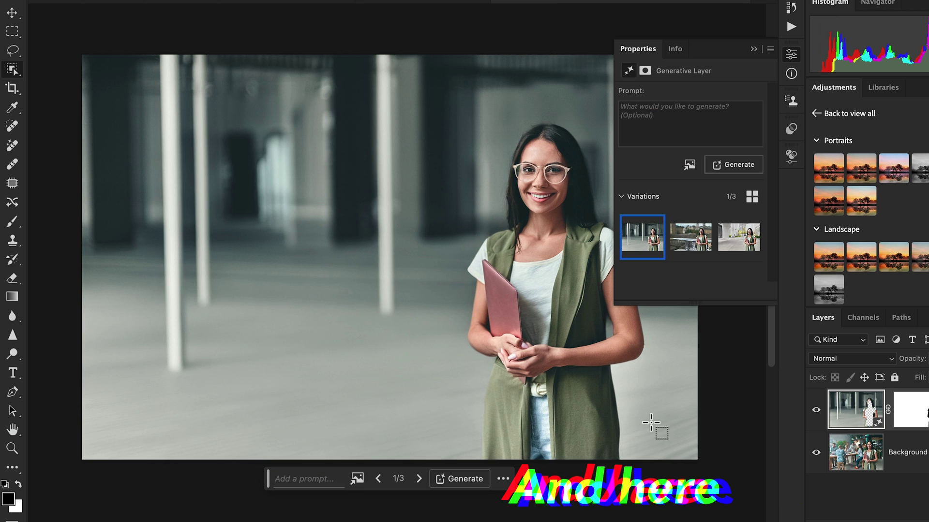
Browse the balcony, street and hallway background variations, then undo the generated background.
click(689, 240)
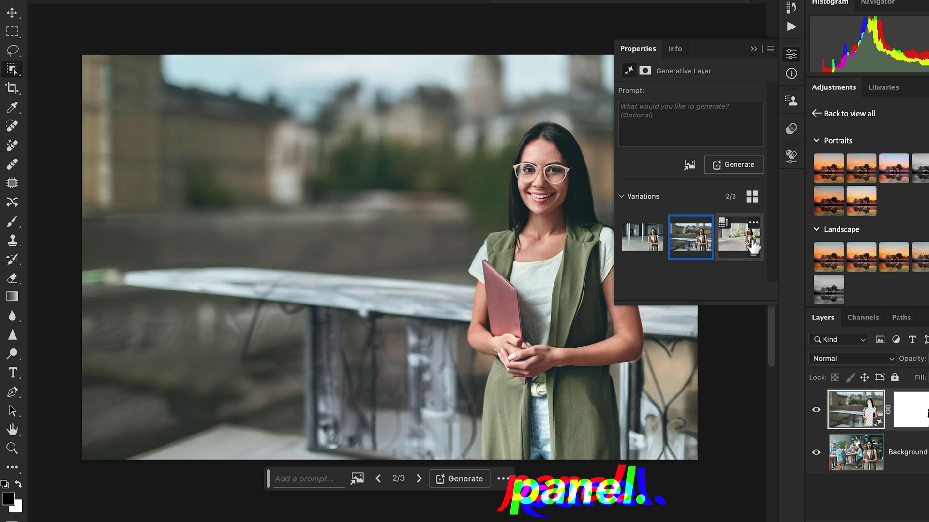
click(738, 242)
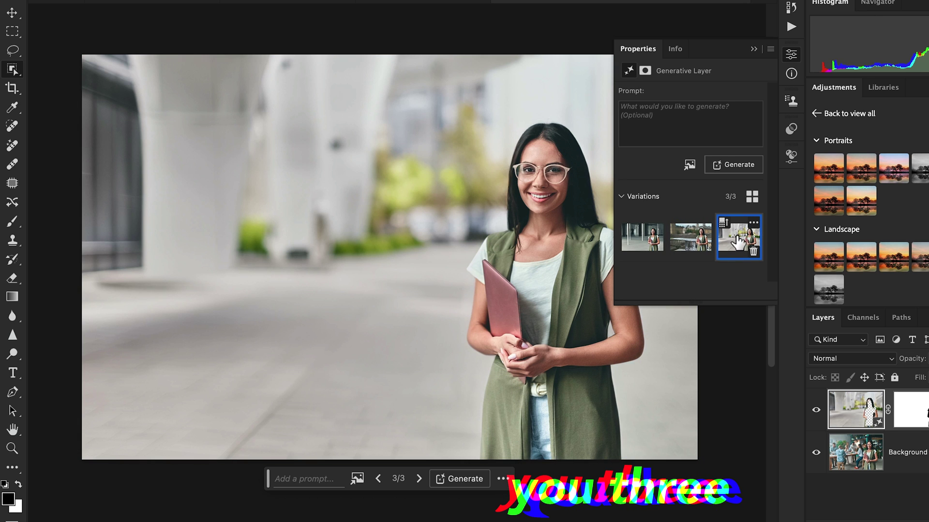
click(685, 239)
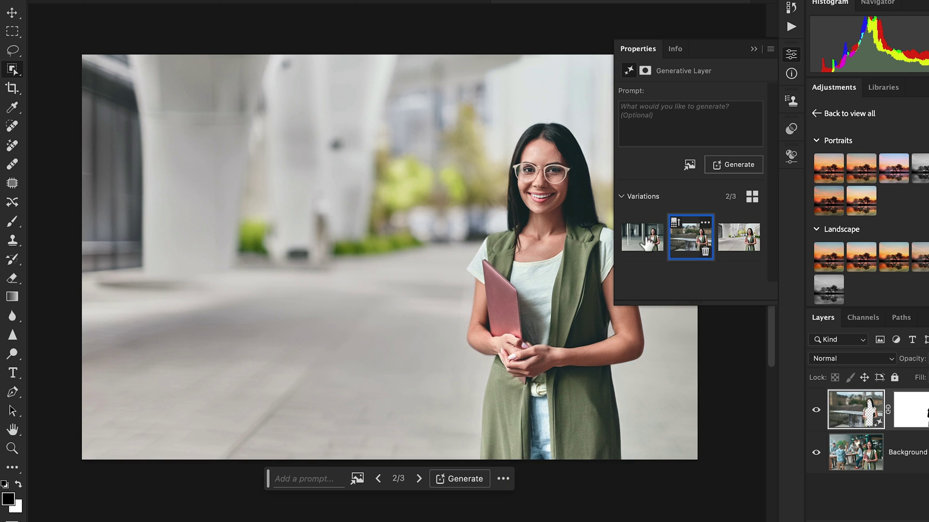
click(656, 247)
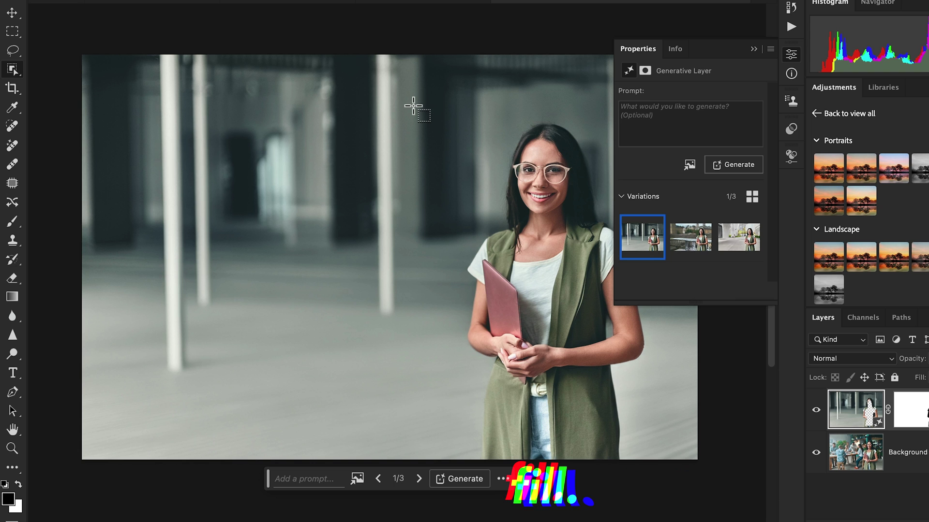
key(ctrl+z)
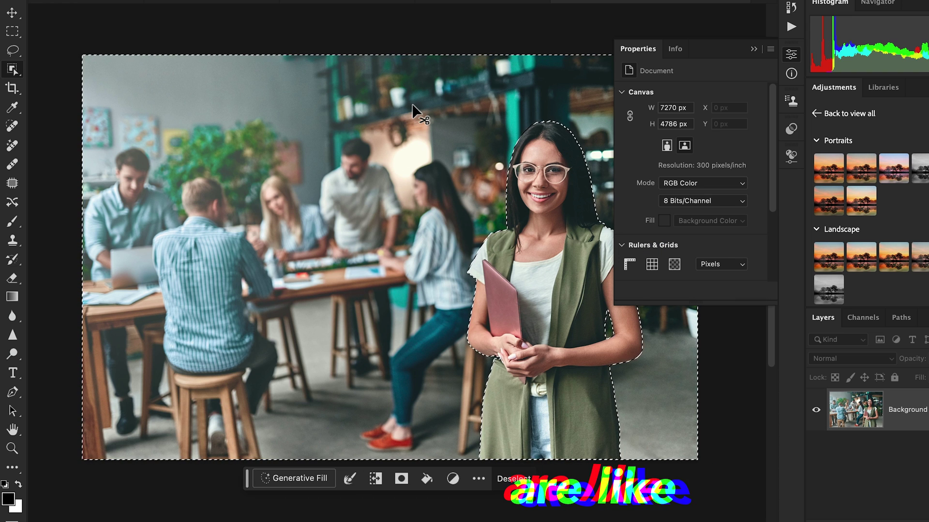
Clear the selection and hide the Properties panel.
key(super+d)
key(v)
drag(521, 173, 514, 171)
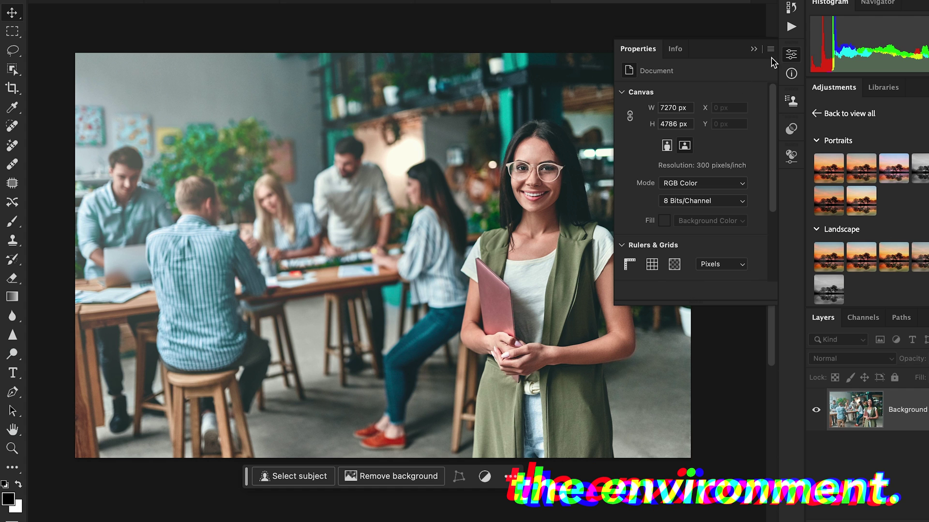
click(792, 57)
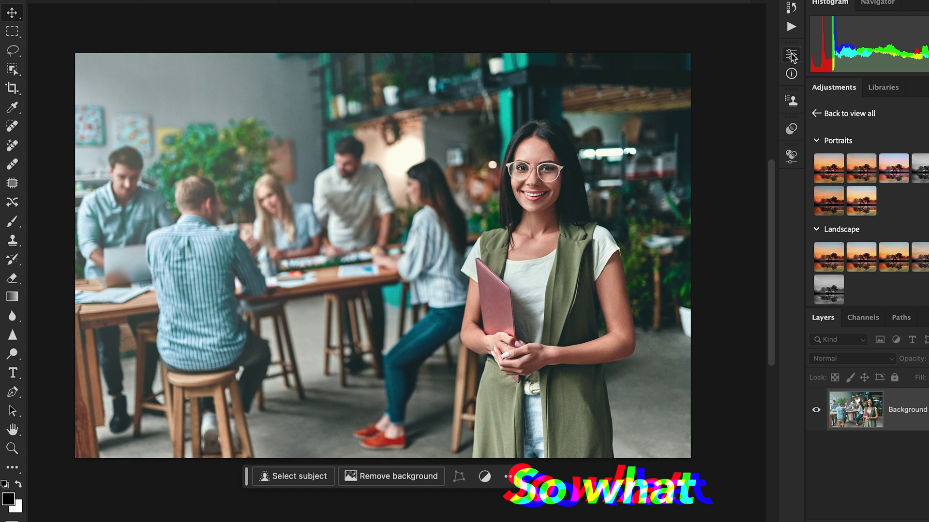
Lasso a freehand selection around the coworkers seated at the left table.
right_click(14, 53)
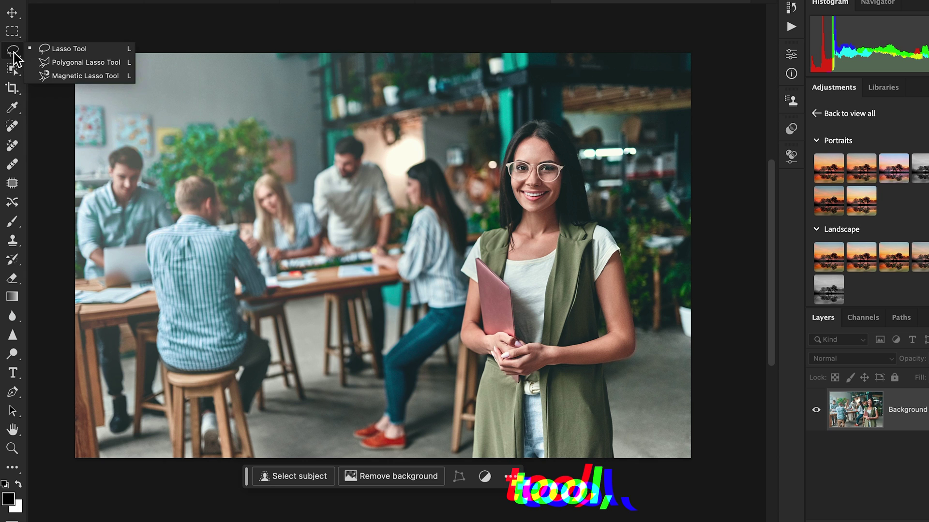
click(61, 50)
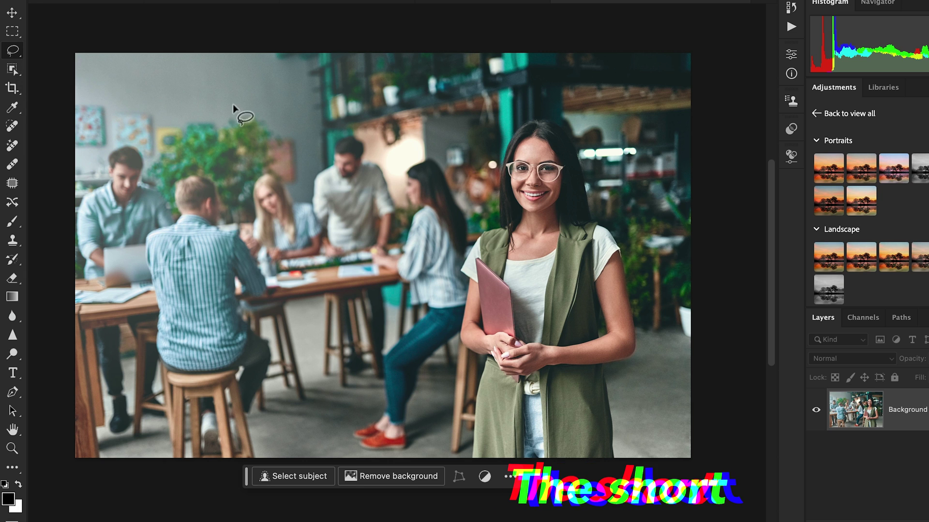
mouse_move(76, 190)
mouse_down()
mouse_move(107, 141)
mouse_move(131, 129)
mouse_move(167, 155)
mouse_move(279, 152)
mouse_move(347, 129)
mouse_move(453, 152)
mouse_move(481, 175)
mouse_move(485, 197)
mouse_move(458, 271)
mouse_move(467, 455)
mouse_move(71, 463)
mouse_move(73, 186)
mouse_up()
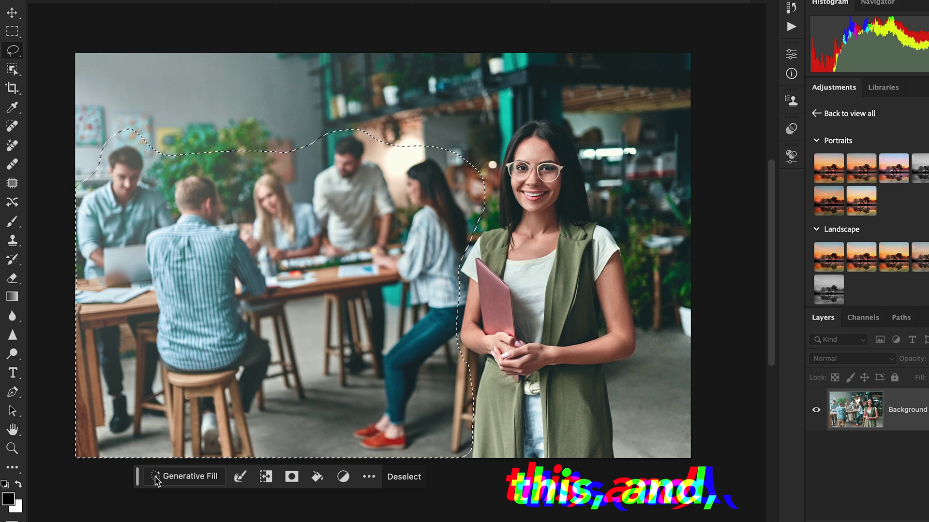
Generative Fill the lassoed area to remove the coworkers.
click(184, 476)
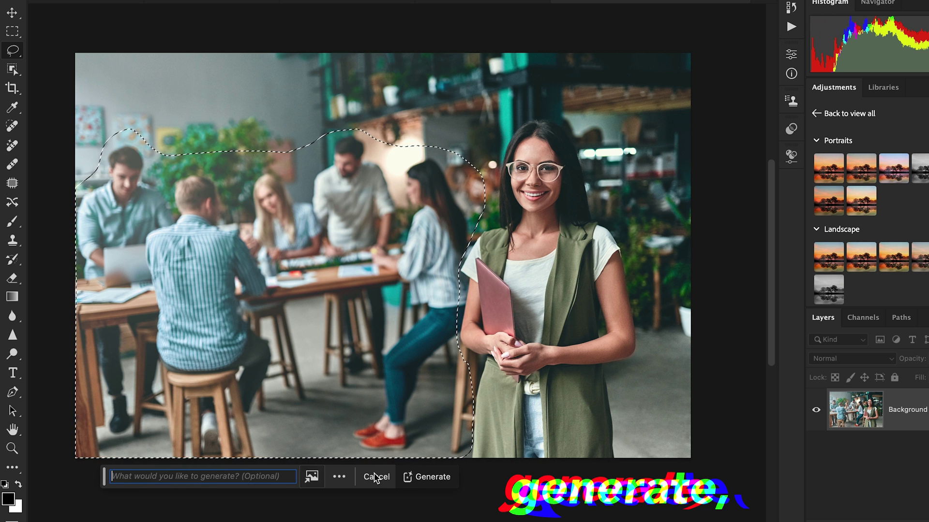
click(418, 481)
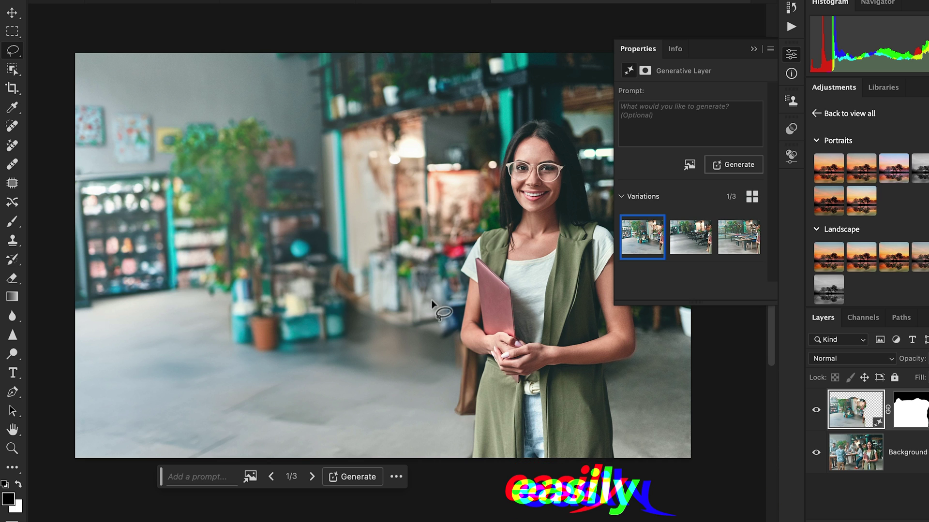
drag(437, 293, 417, 303)
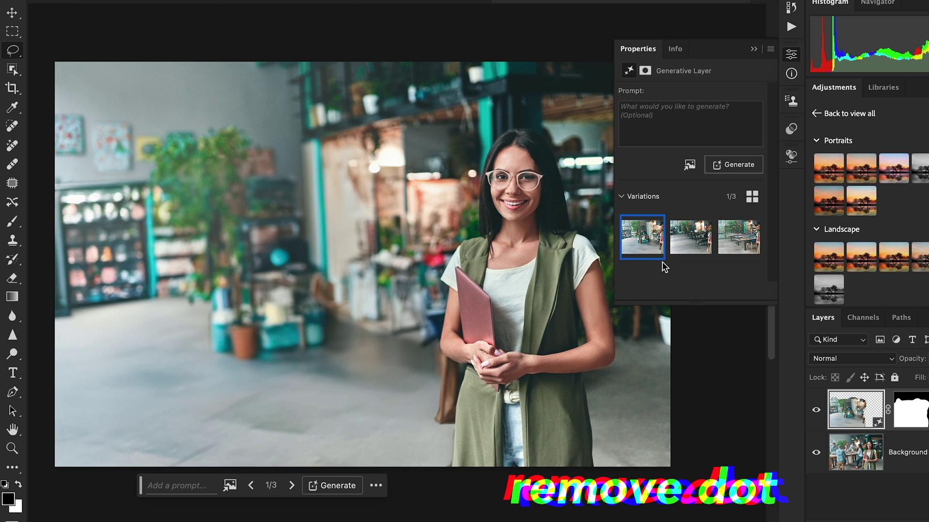
Compare the café tables and third background variations, then close the Properties panel.
click(690, 236)
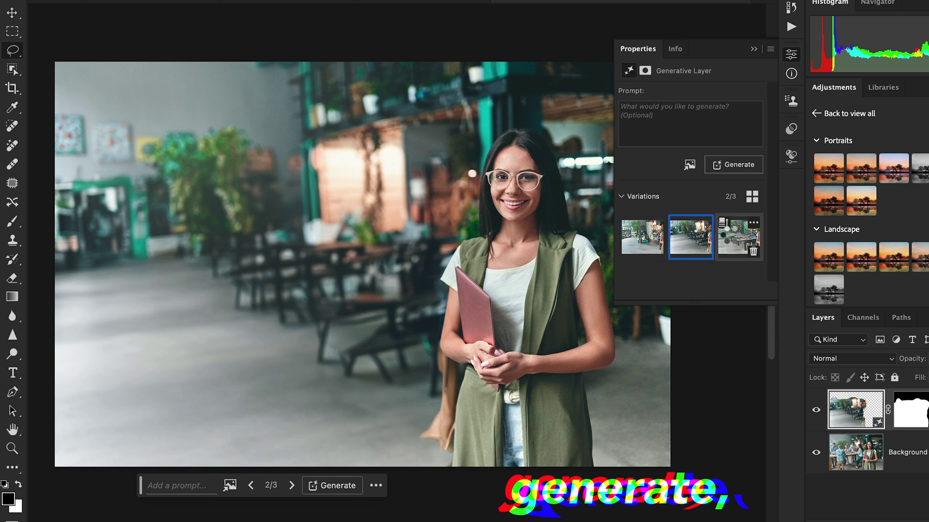
click(734, 243)
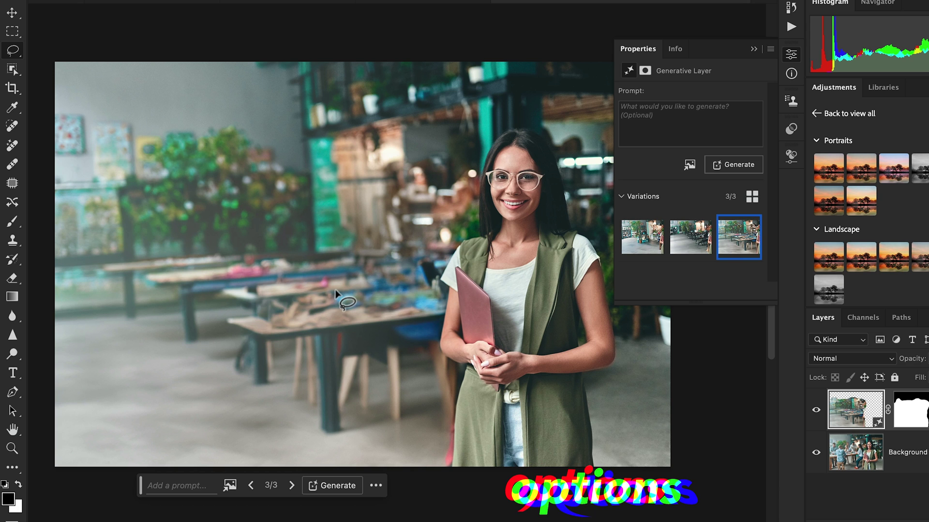
mouse_move(434, 284)
mouse_down()
mouse_move(410, 288)
mouse_move(420, 278)
mouse_up()
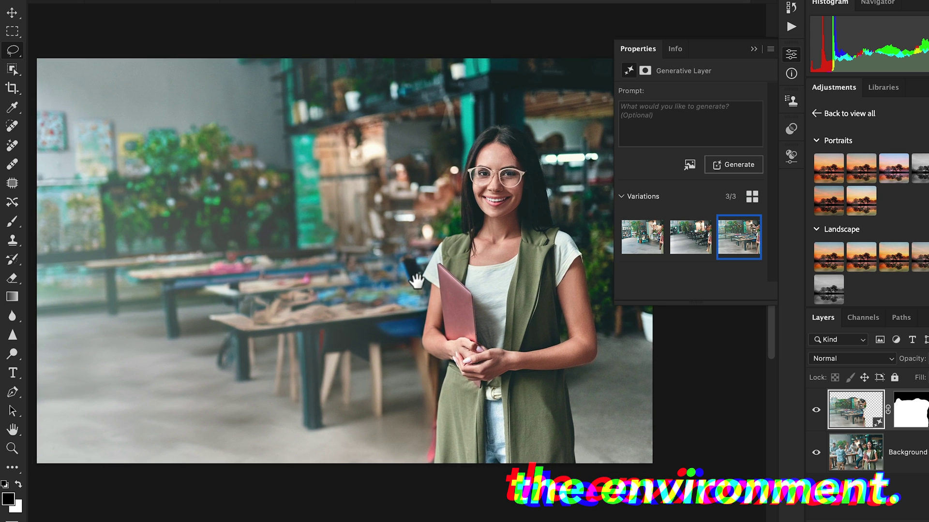
click(792, 56)
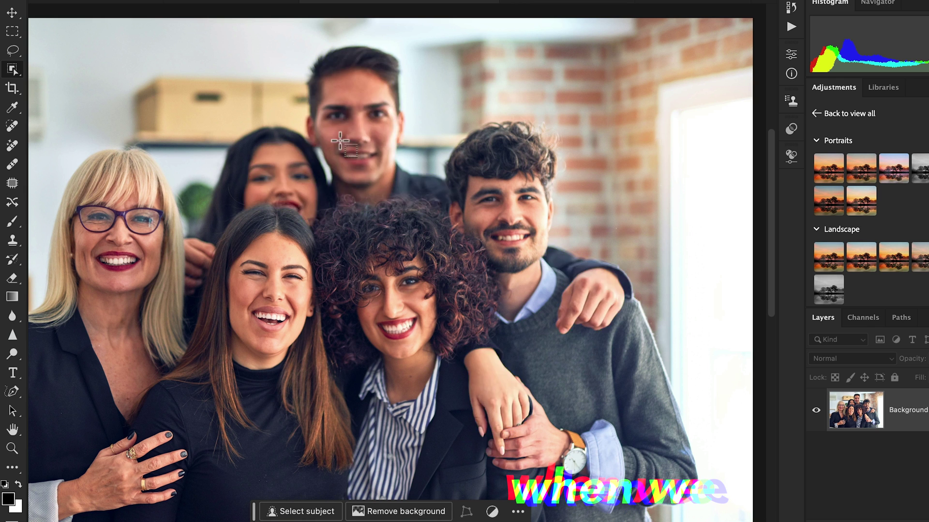
click(353, 109)
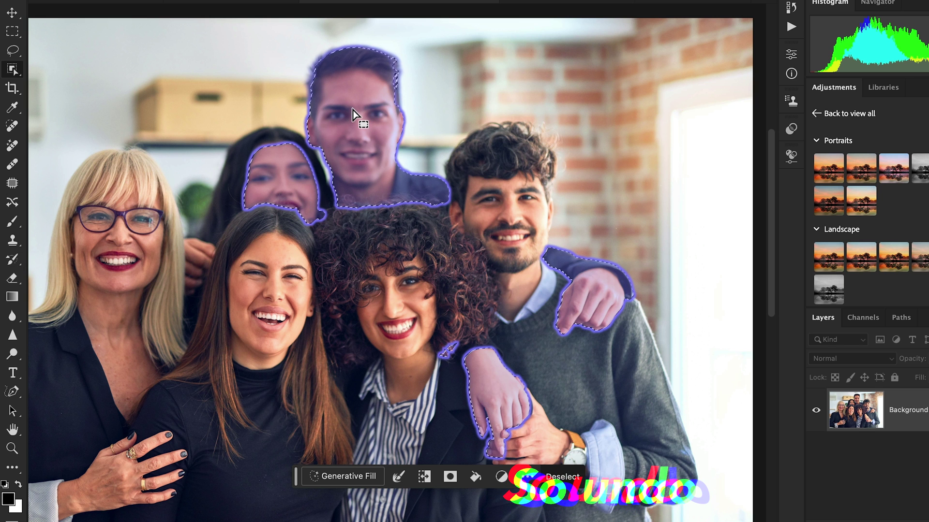
key(ctrl+z)
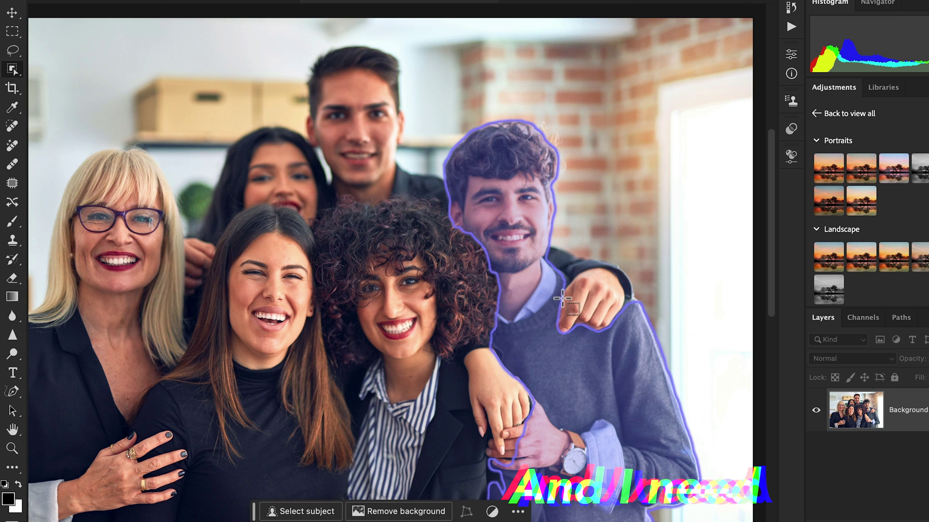
key(v)
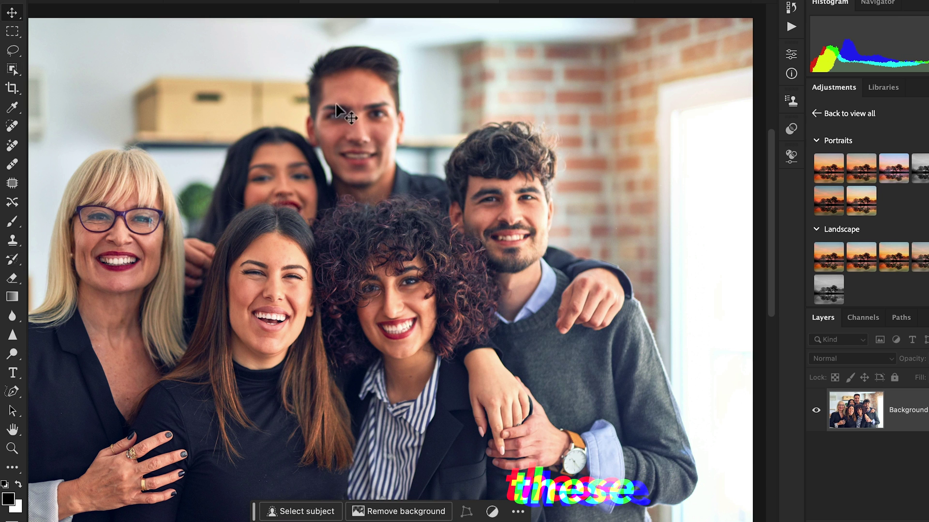
drag(338, 103, 355, 93)
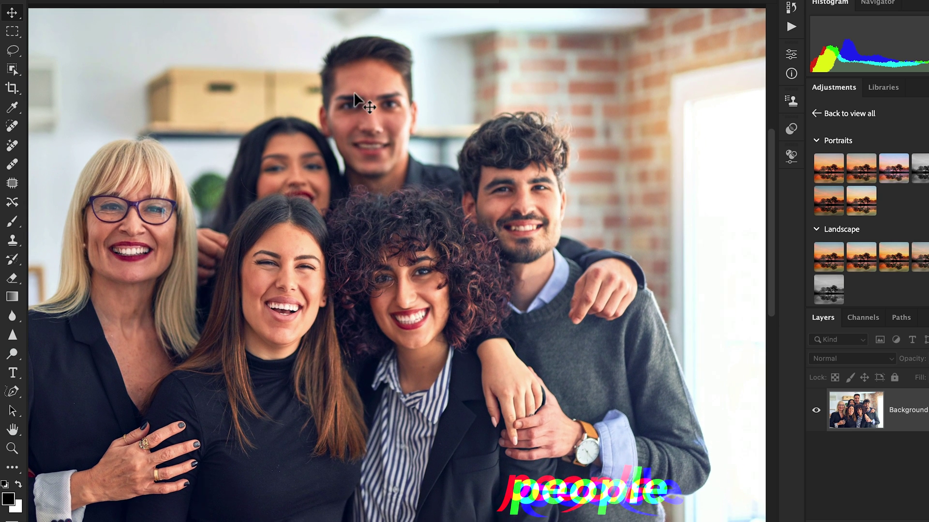
Pick the plain Lasso tool and zoom in on the group's heads.
click(13, 51)
right_click(13, 51)
click(50, 52)
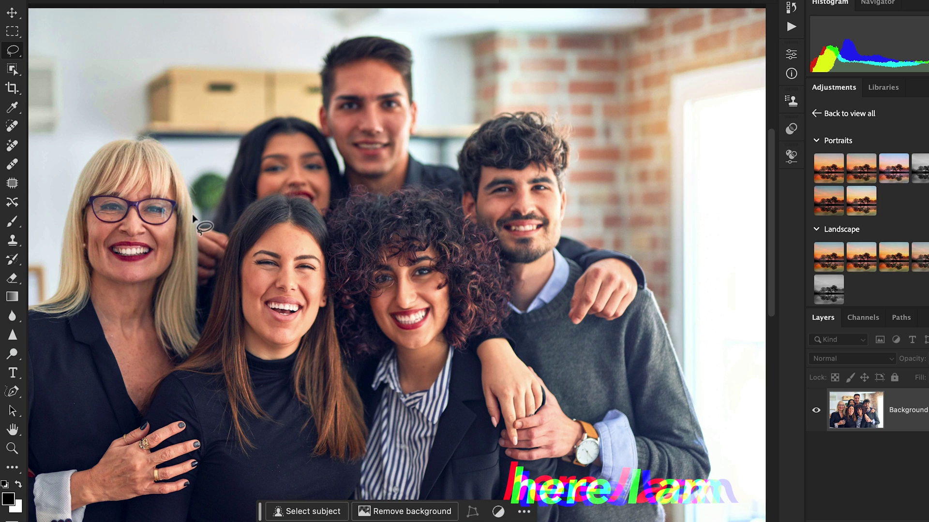
key(ctrl+plus)
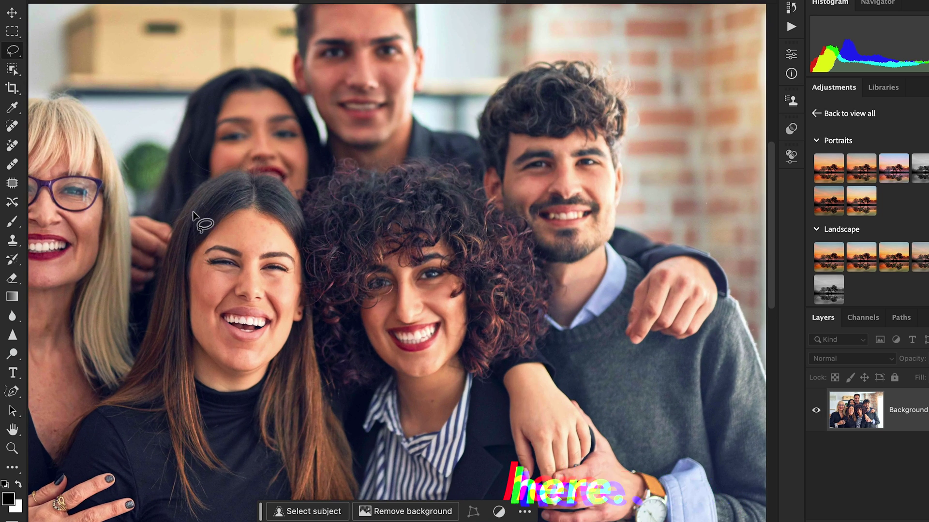
drag(250, 193, 249, 242)
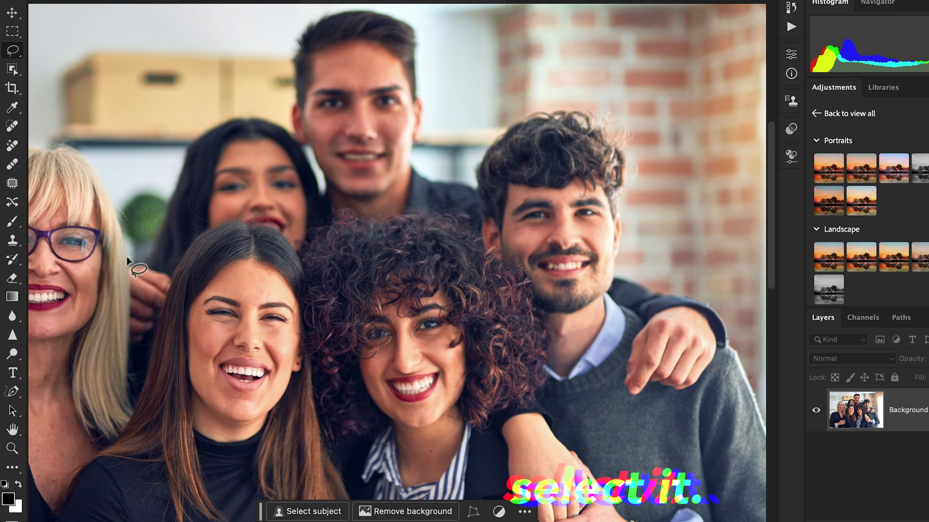
Trace a freehand loop around the two back colleagues, skirting the front people's heads.
drag(127, 261, 127, 271)
mouse_move(128, 321)
mouse_down()
mouse_move(130, 411)
mouse_move(181, 254)
mouse_move(195, 237)
mouse_move(245, 224)
mouse_up()
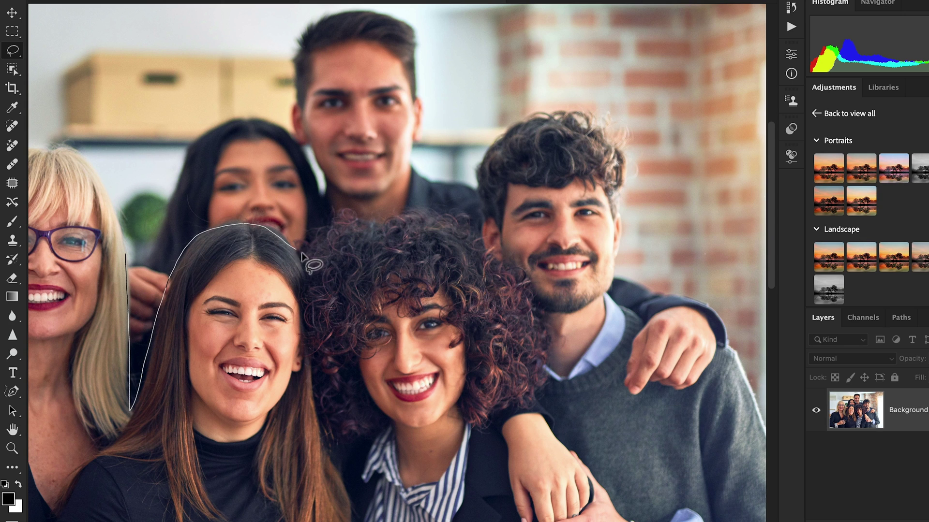
mouse_move(329, 238)
mouse_down()
mouse_move(430, 219)
mouse_move(478, 239)
mouse_move(481, 180)
mouse_up()
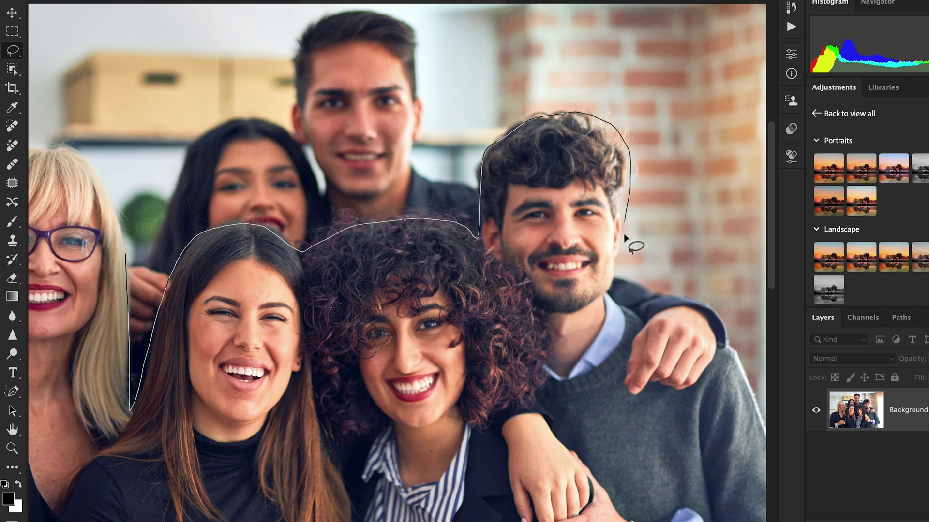
drag(610, 300, 619, 373)
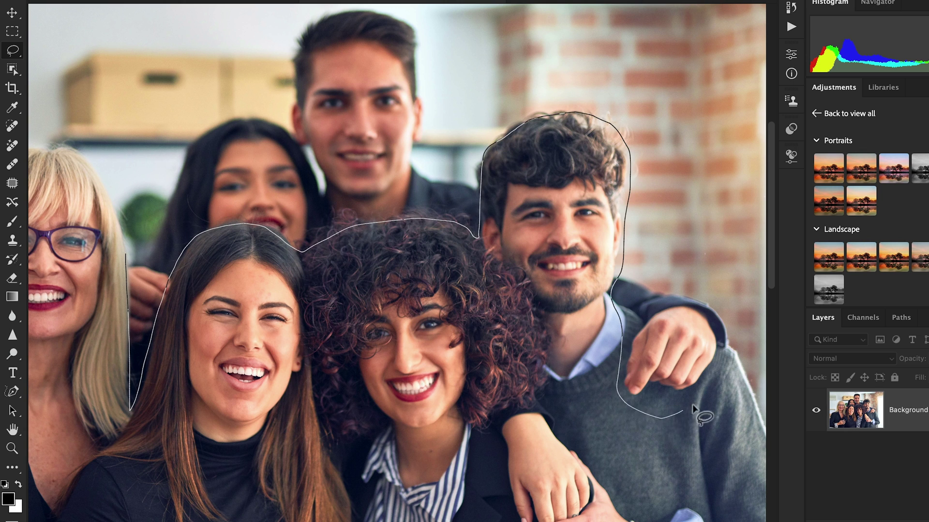
mouse_move(721, 375)
mouse_down()
mouse_move(751, 325)
mouse_move(725, 220)
mouse_move(650, 107)
mouse_move(565, 64)
mouse_up()
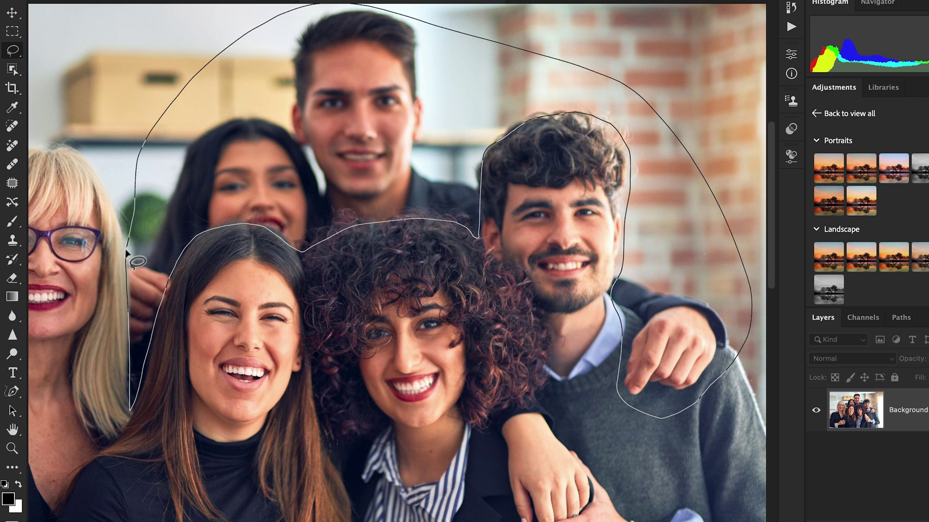
drag(124, 260, 124, 261)
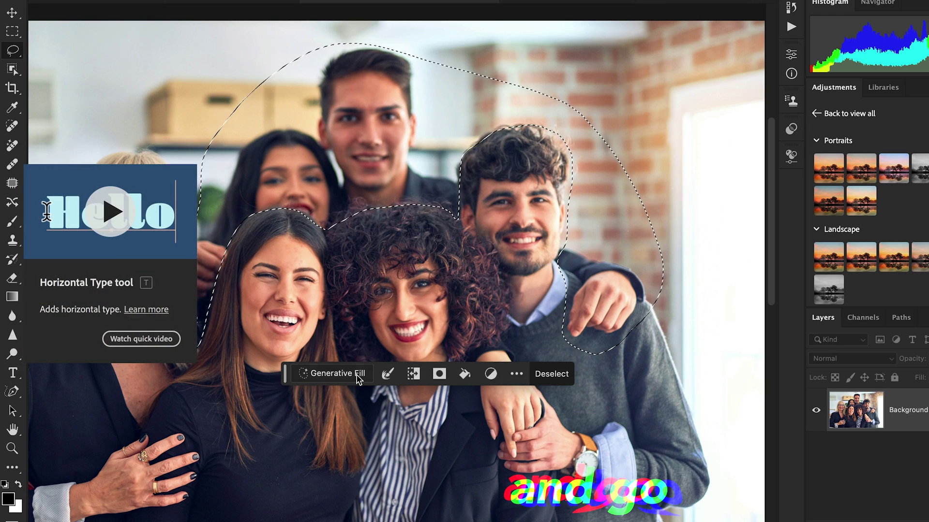
Run Generative Fill with an empty prompt on the selection to erase the back pair.
click(353, 374)
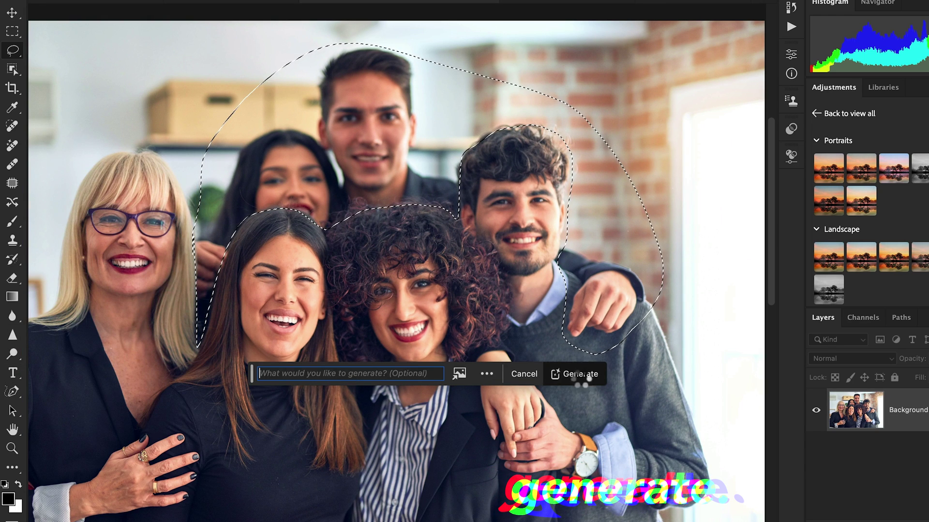
click(578, 377)
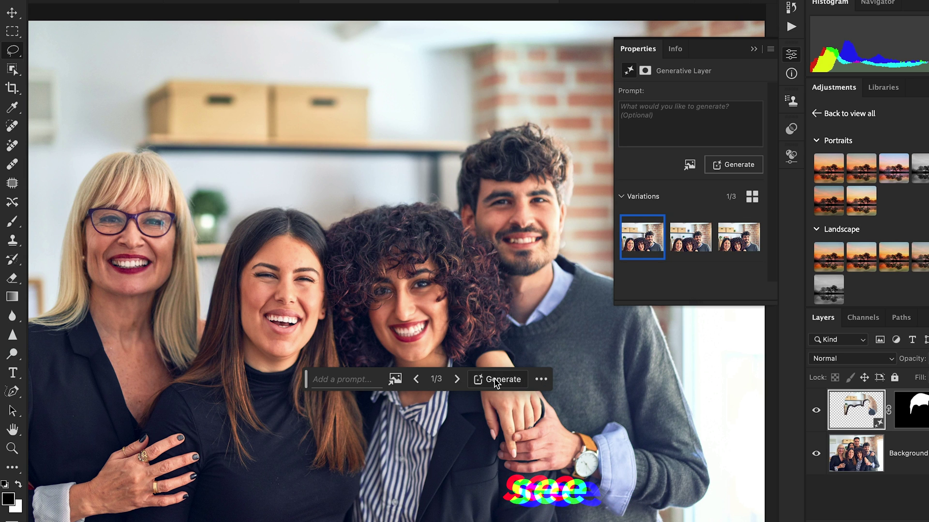
key(ctrl+minus)
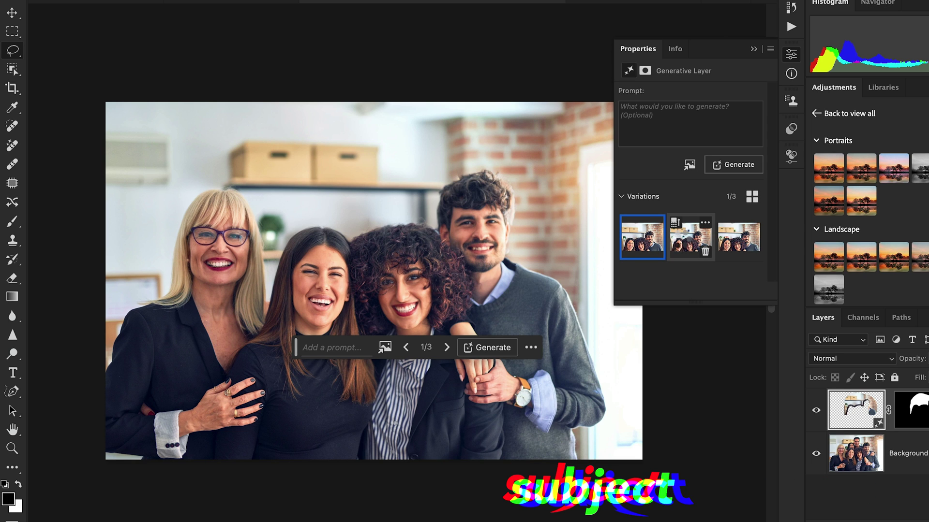
Compare the three generated variations and keep variation 2.
click(685, 247)
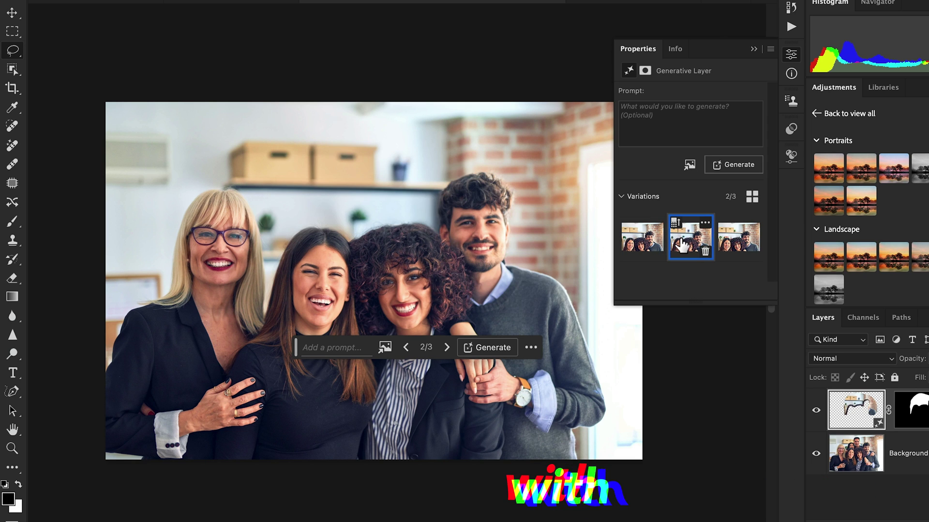
click(730, 246)
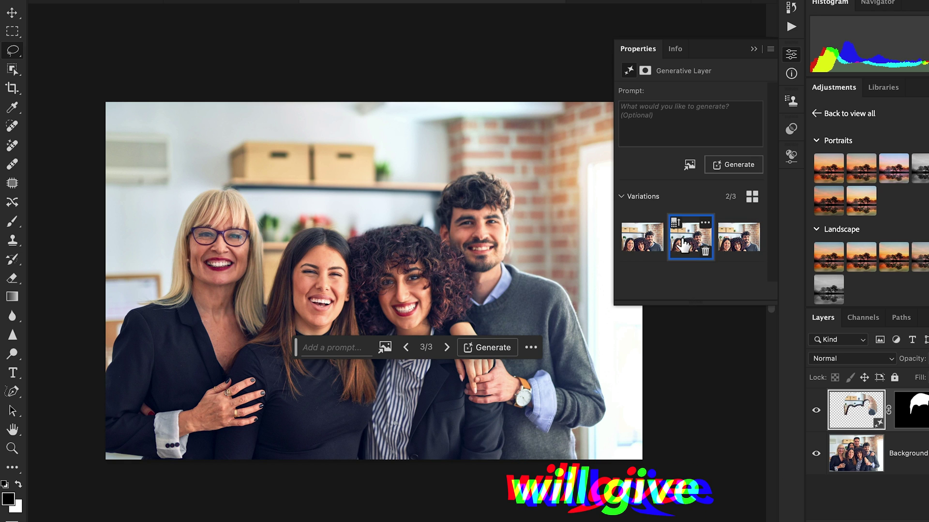
click(682, 249)
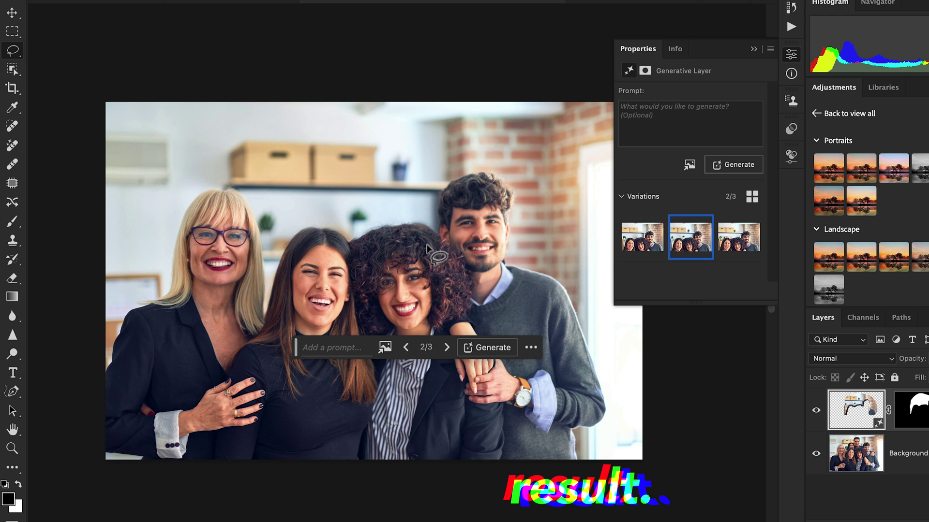
scroll(425, 247, up, 3)
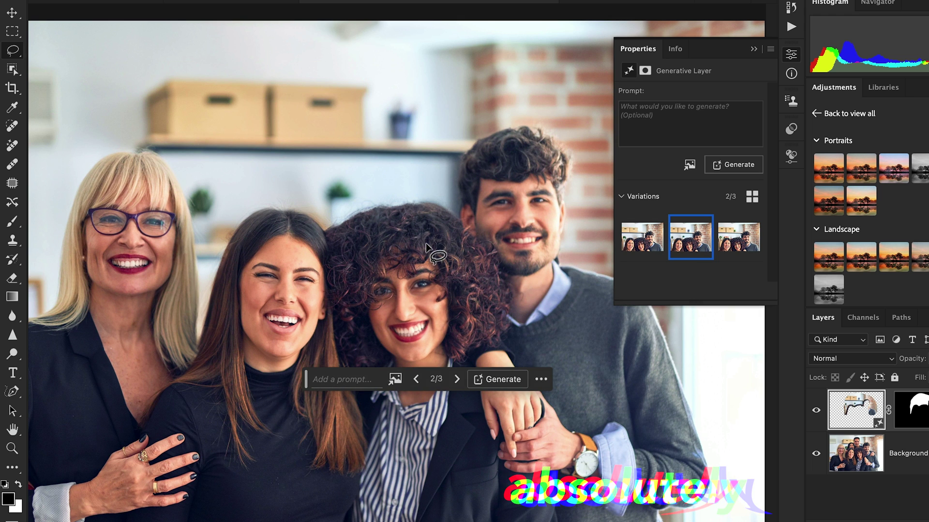
mouse_move(430, 247)
mouse_down()
mouse_move(390, 253)
mouse_move(449, 242)
mouse_up()
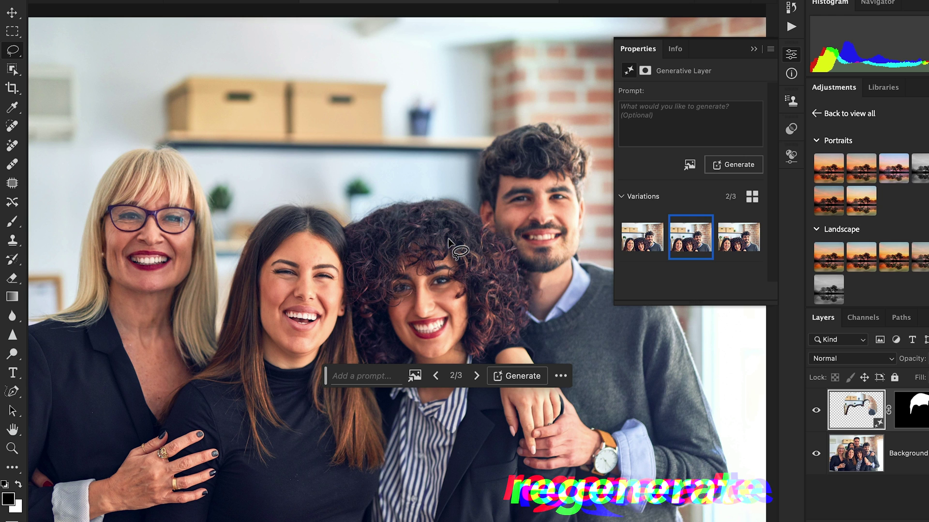